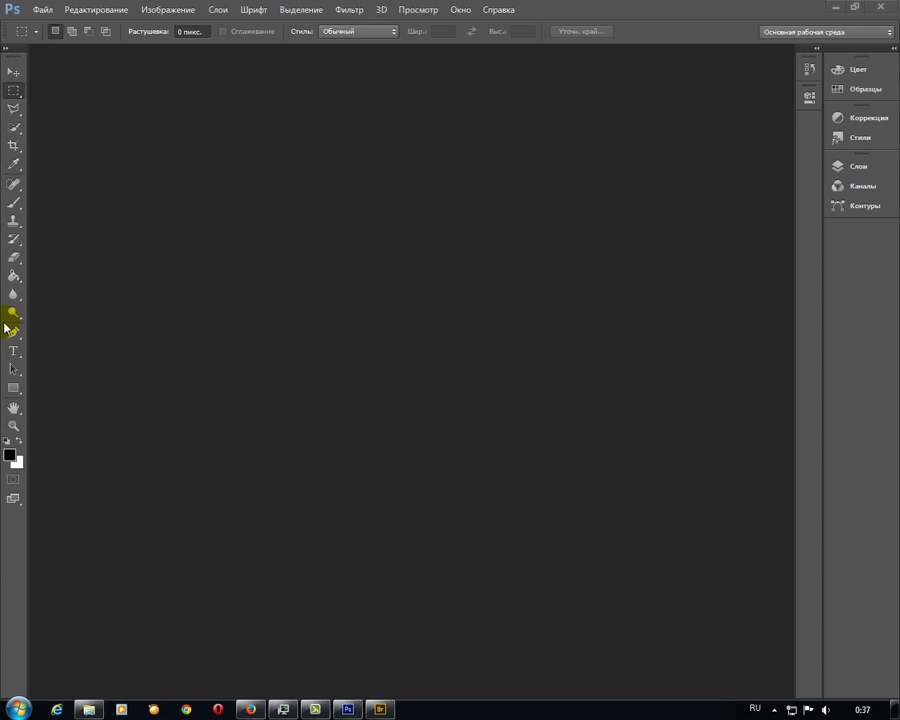
Step: Select the Zoom tool in the Tools panel with no document open
key("alt+shift")
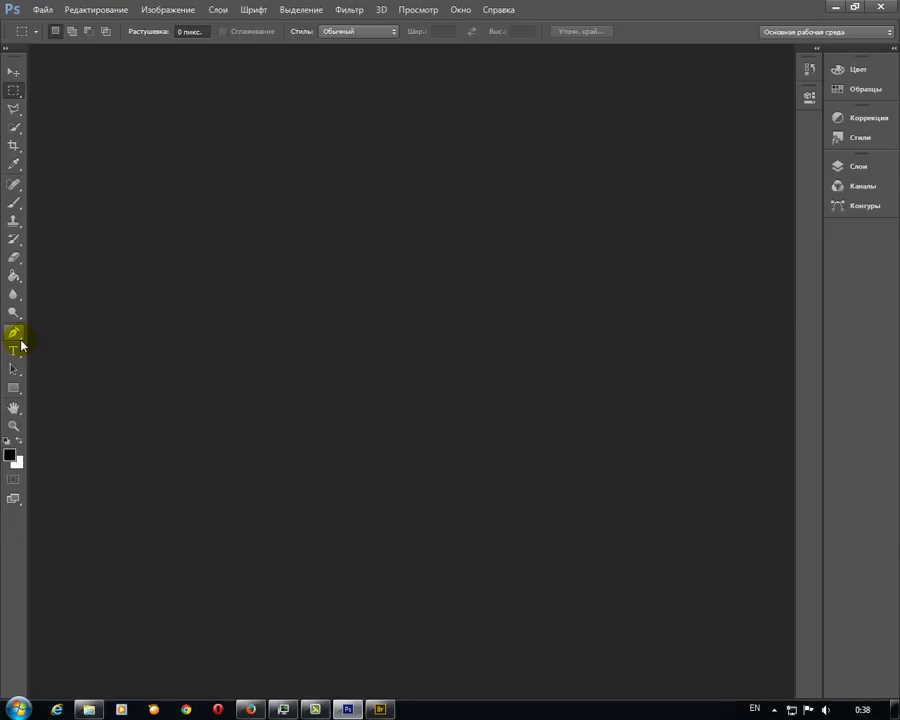
left_click(12, 428)
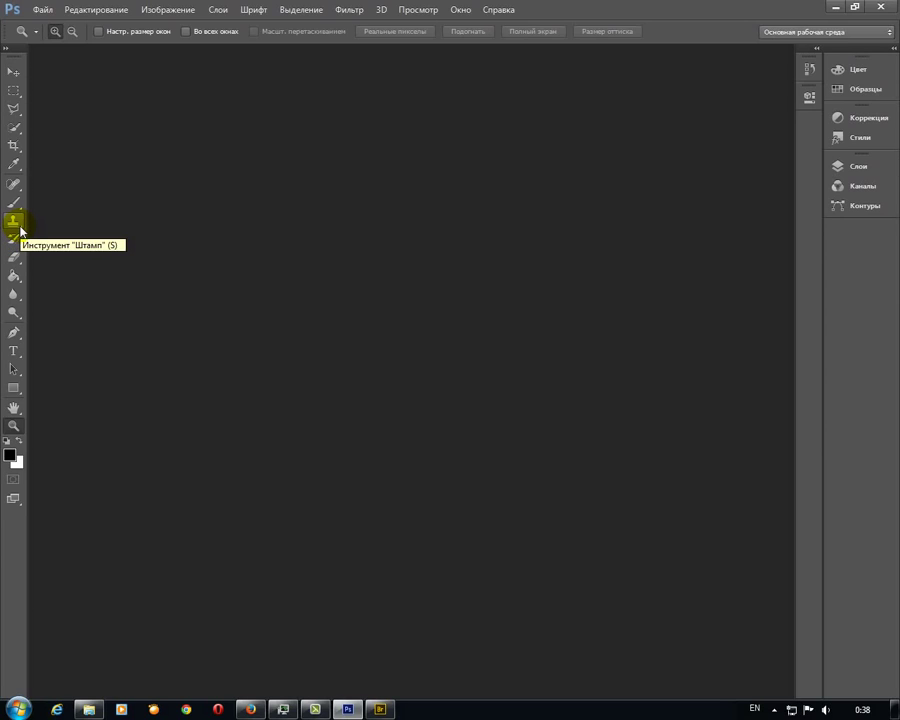
key("alt+shift")
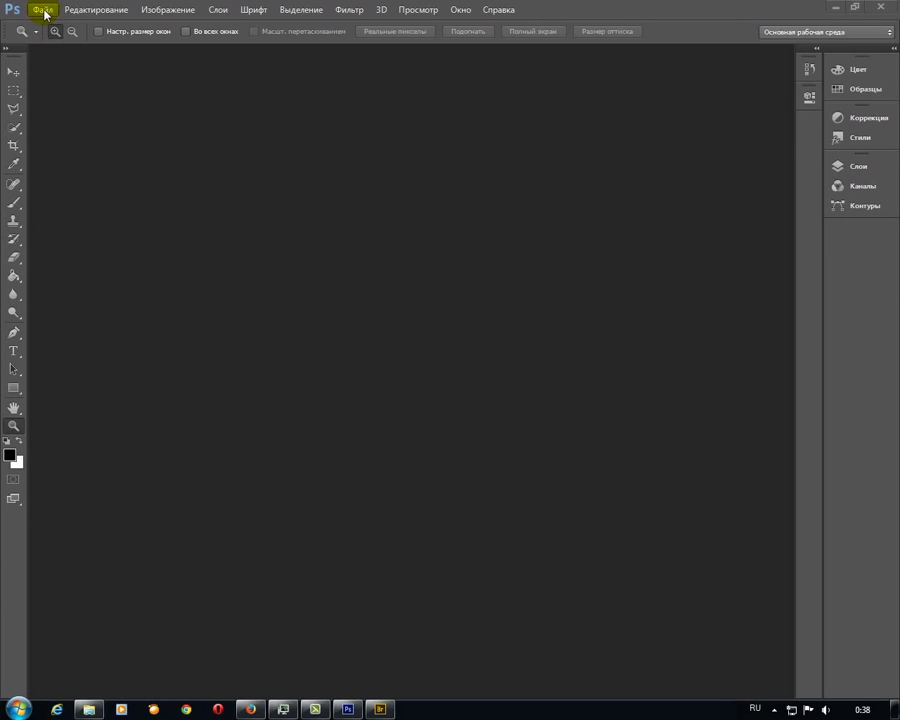
Step: Open 01A_End.psd from the Lesson01 folder through Adobe Bridge
key("alt+shift")
left_click(42, 10)
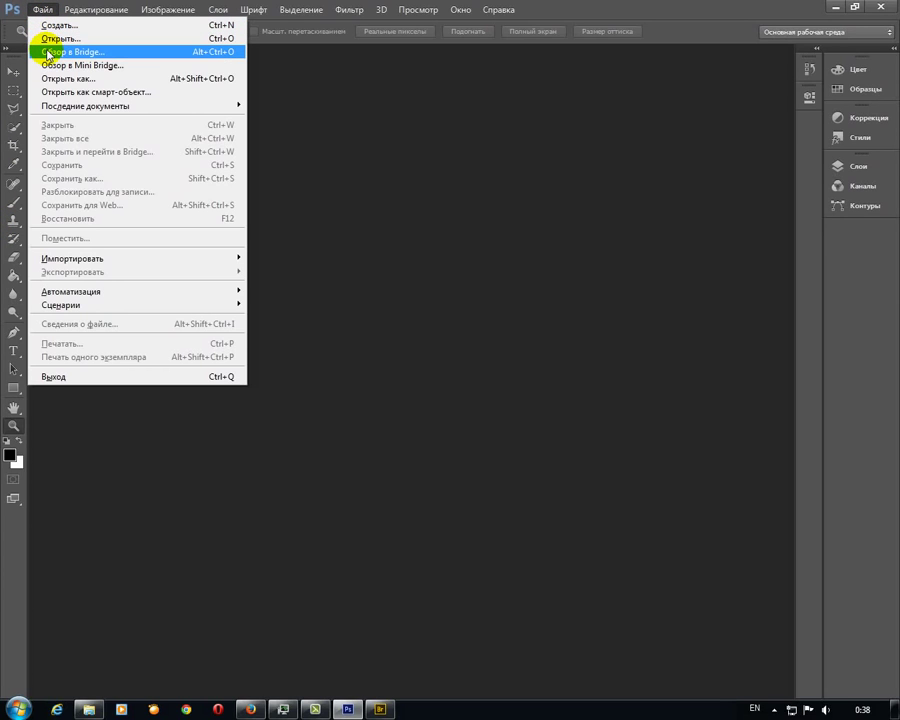
left_click(45, 52)
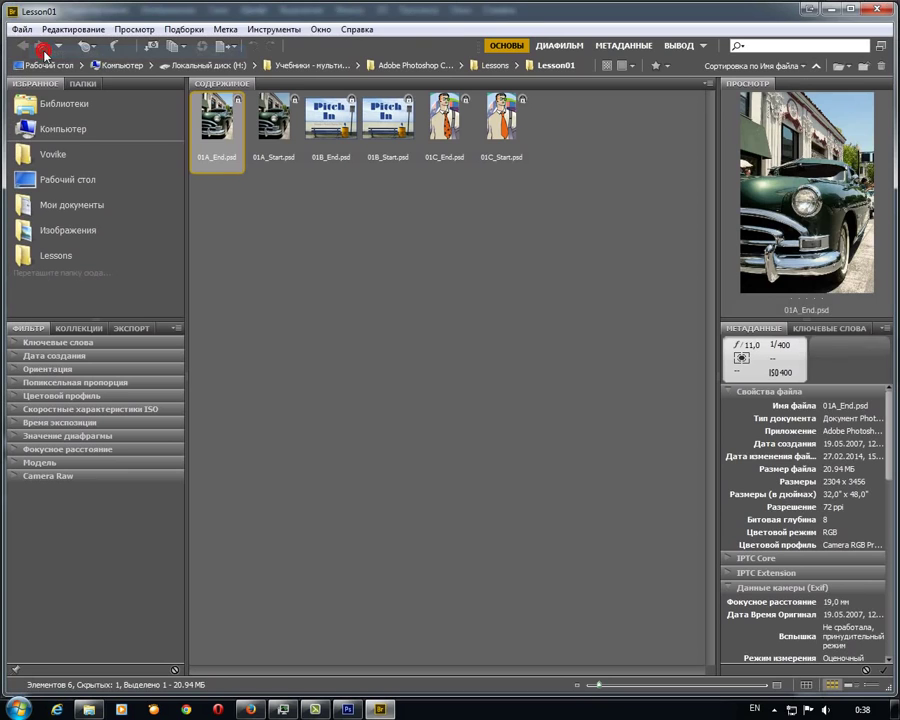
left_click(212, 124)
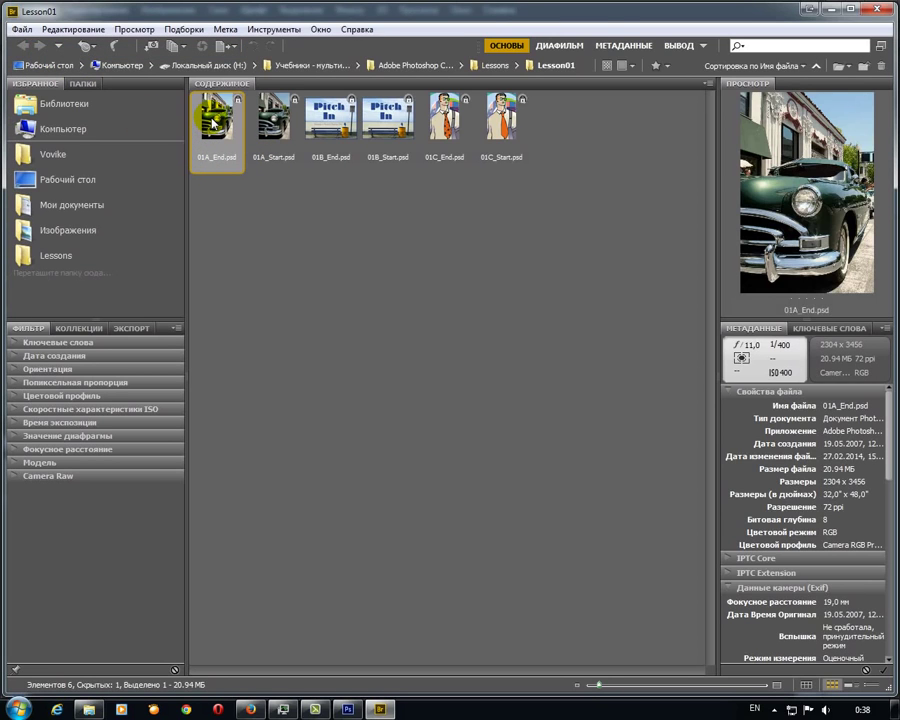
double_click(212, 124)
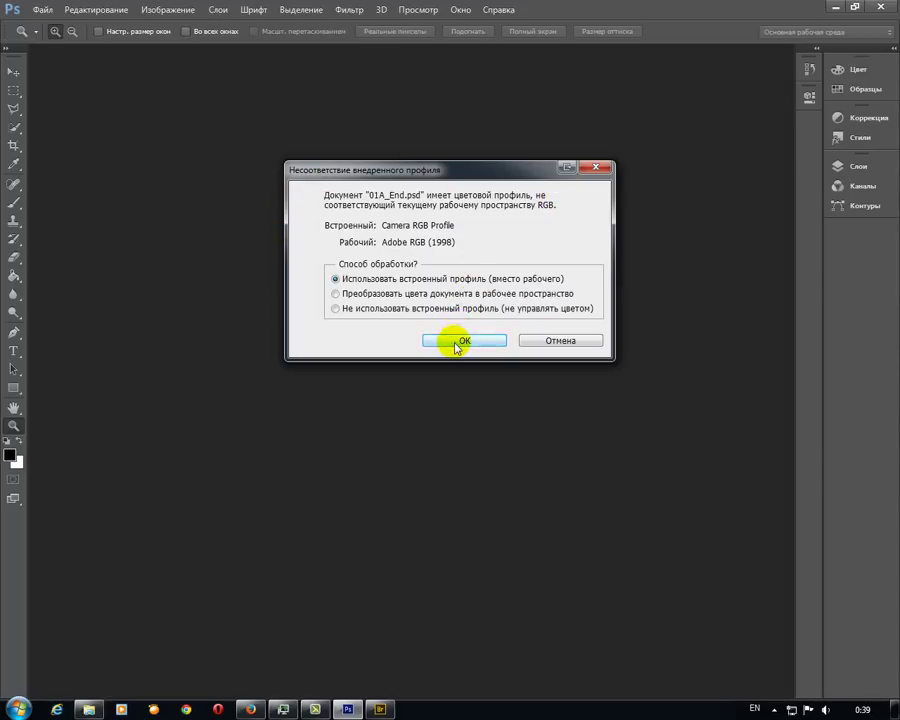
Step: Keep the embedded Camera RGB profile, then toggle the Tools panel between one and two columns
left_click(457, 343)
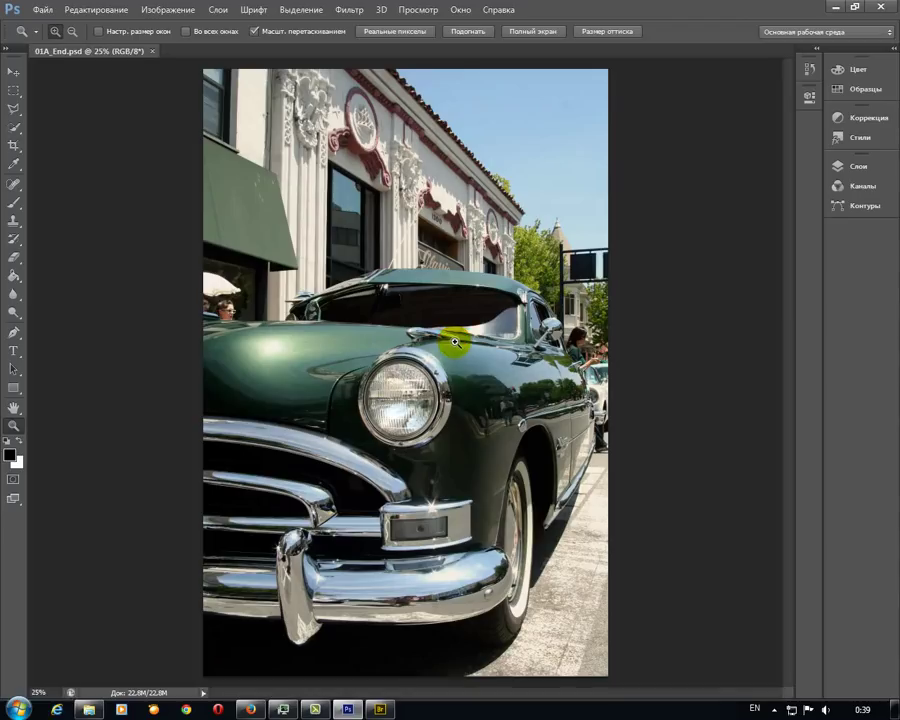
left_click(12, 108)
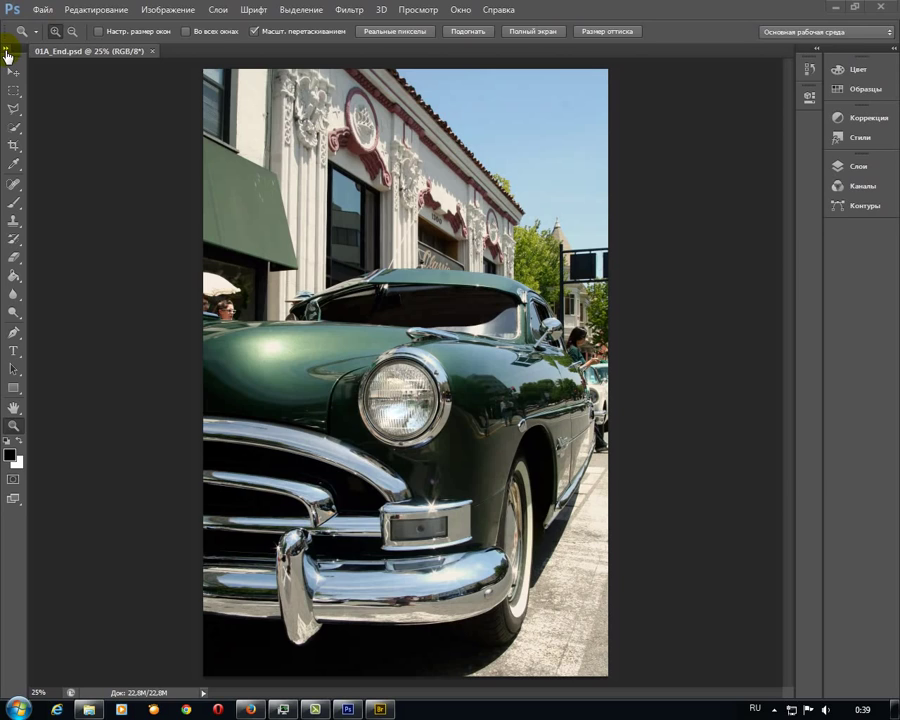
left_click(7, 52)
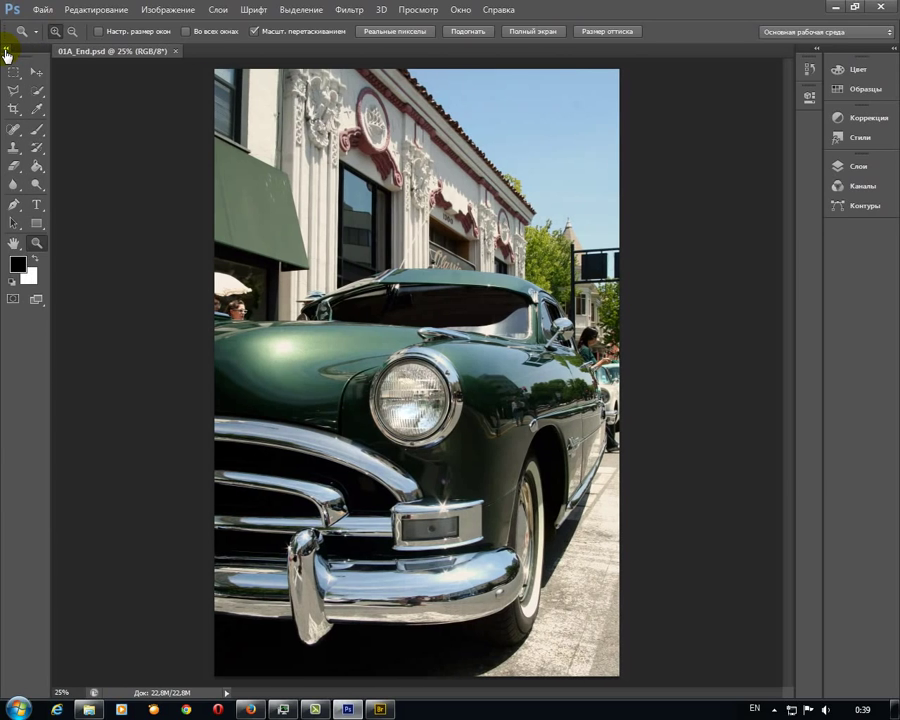
left_click(7, 52)
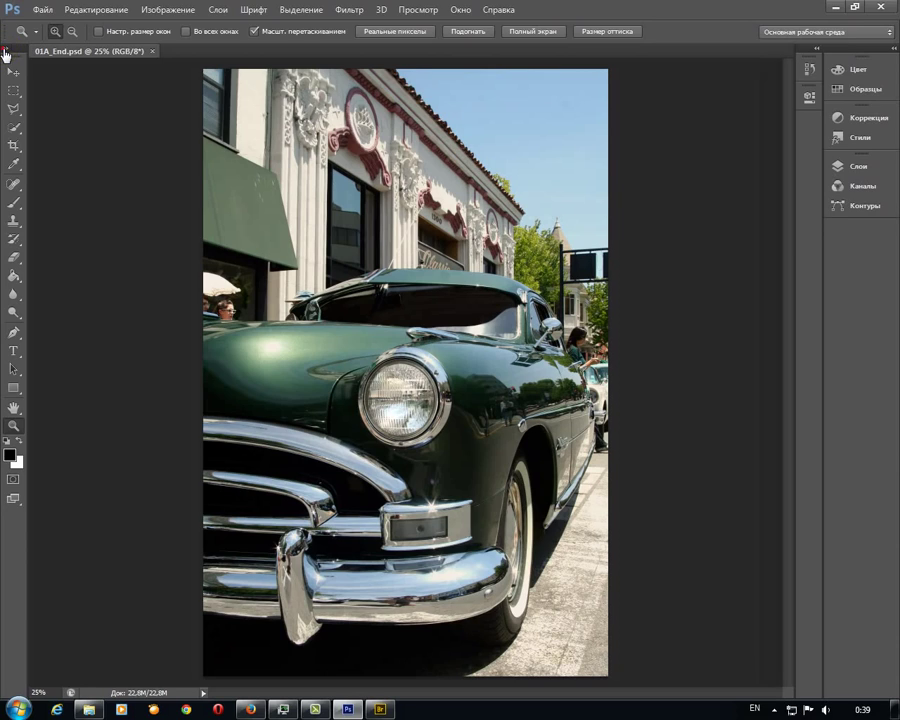
left_click(7, 52)
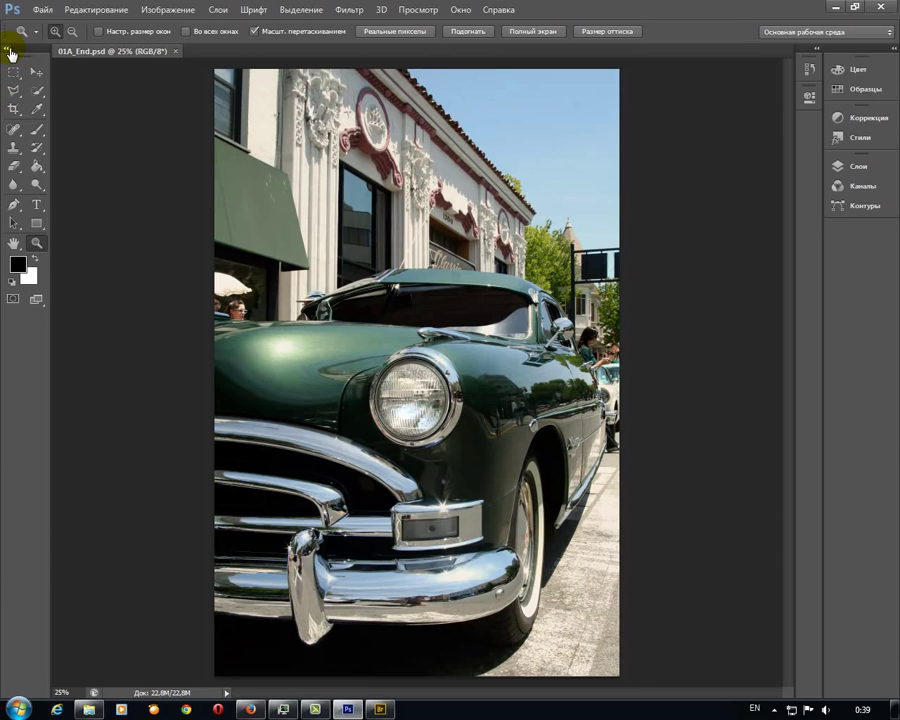
left_click(8, 47)
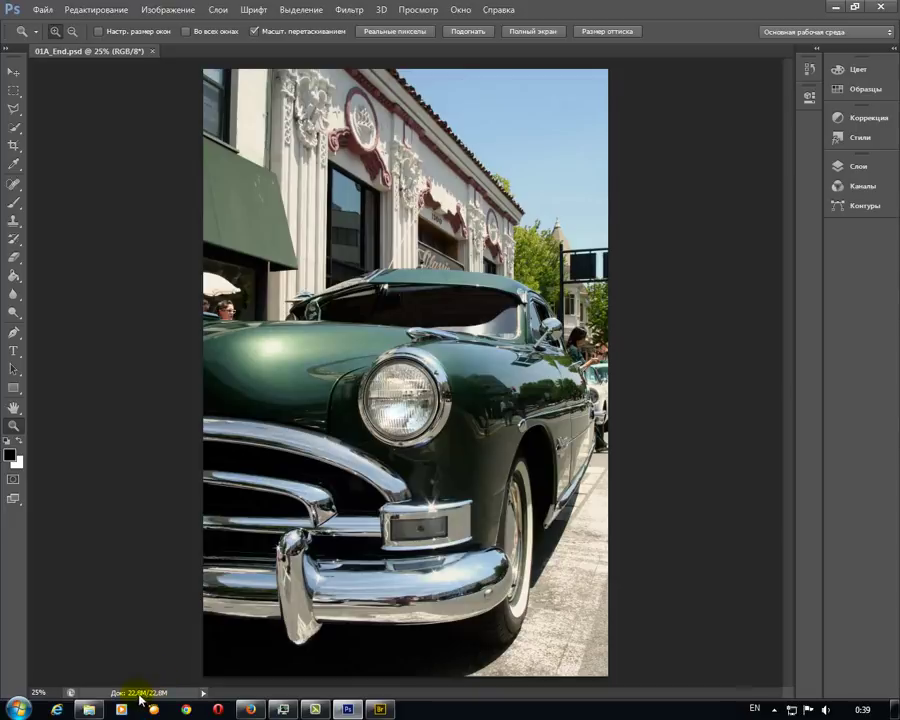
left_click(142, 694)
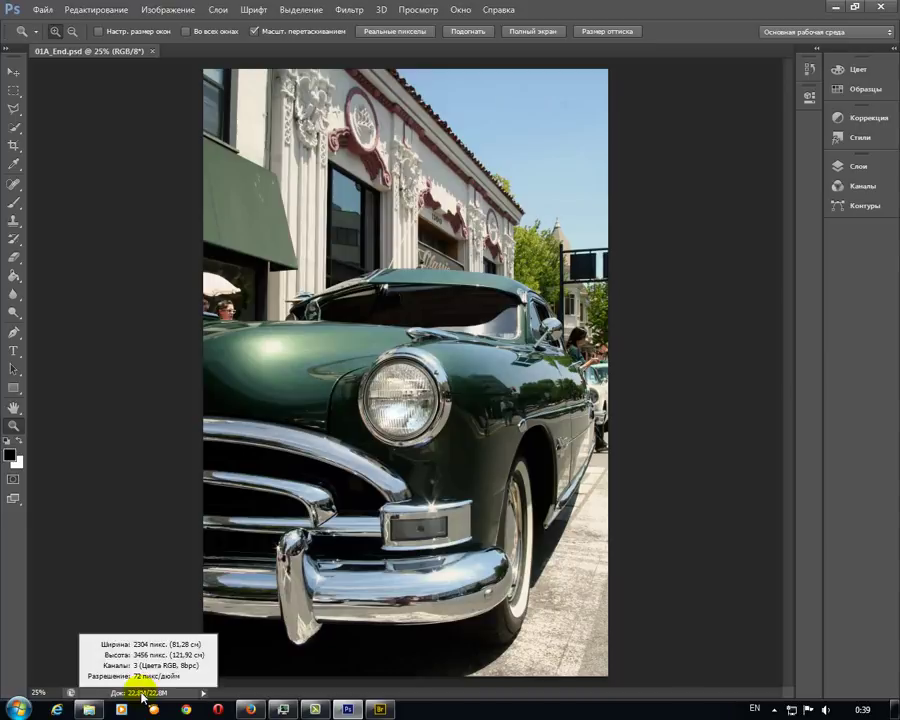
left_click(142, 696)
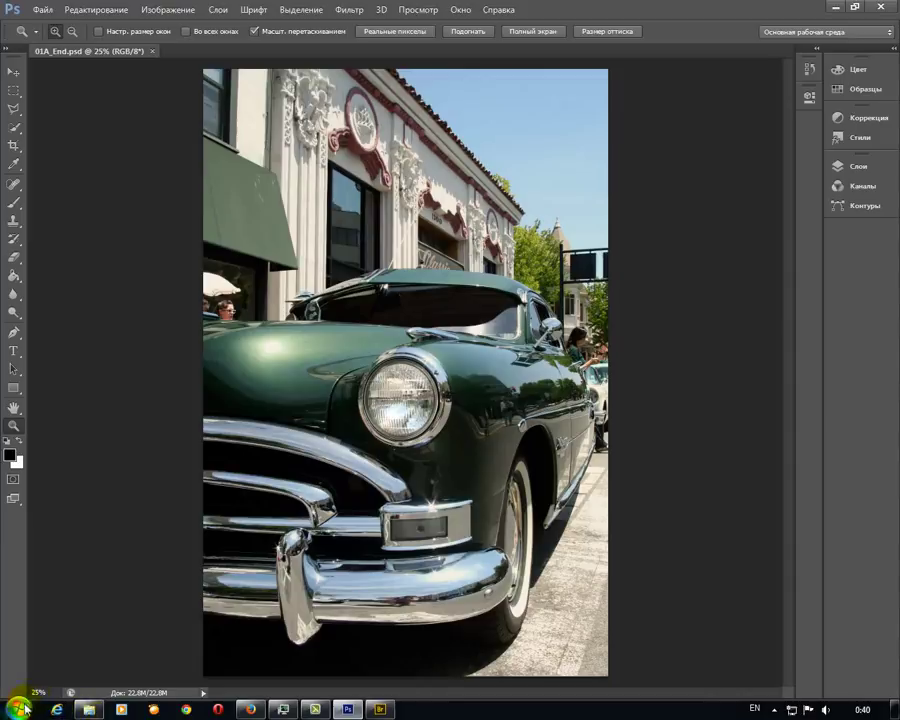
left_click(119, 692)
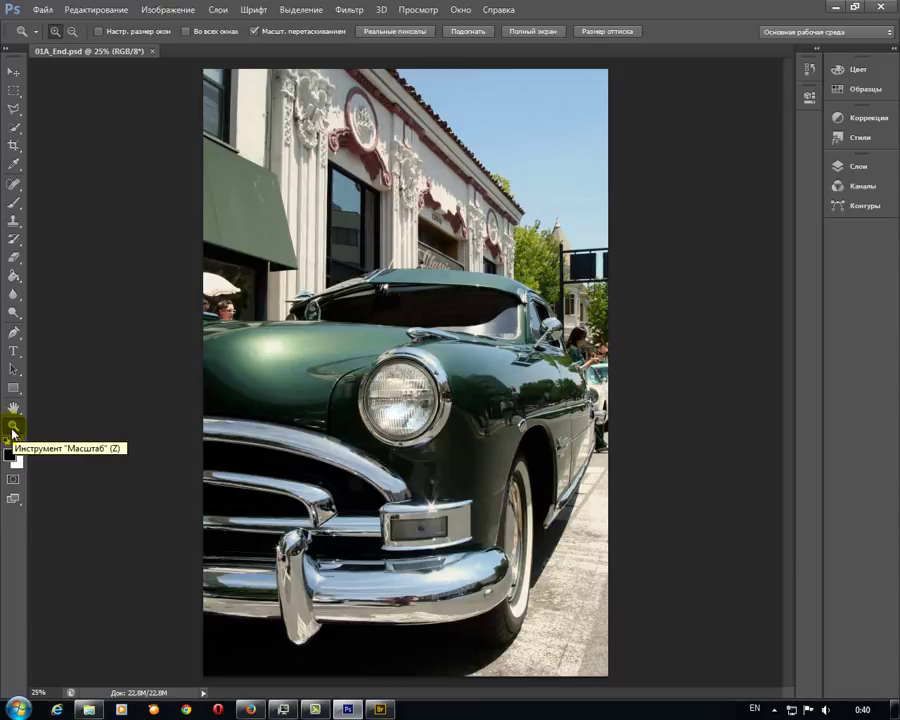
Step: Switch back and forth between the Rectangular Marquee and Zoom (Z) tools
left_click(12, 92)
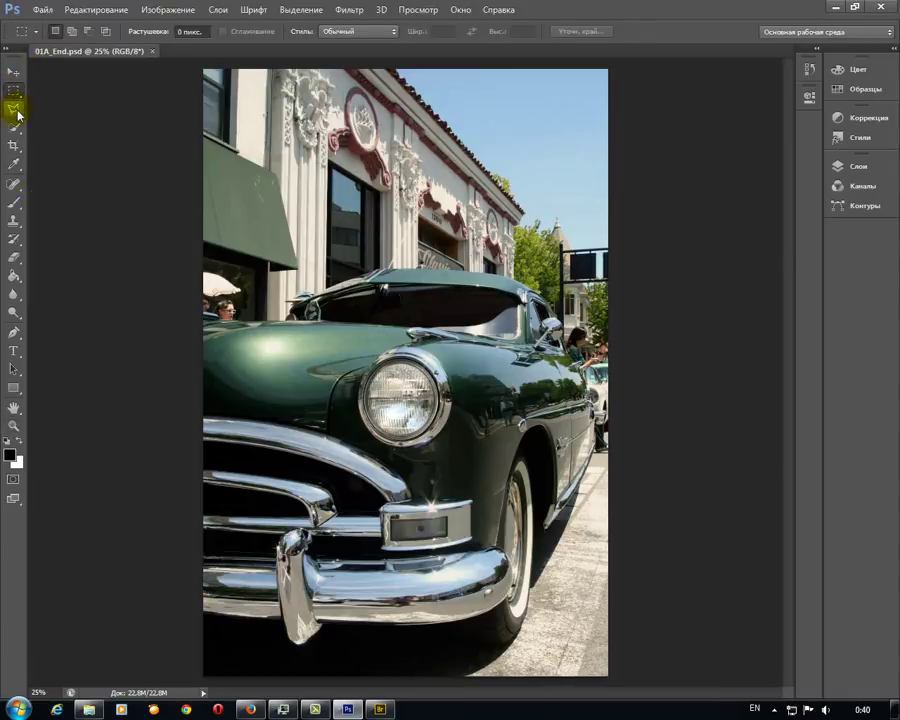
key("z")
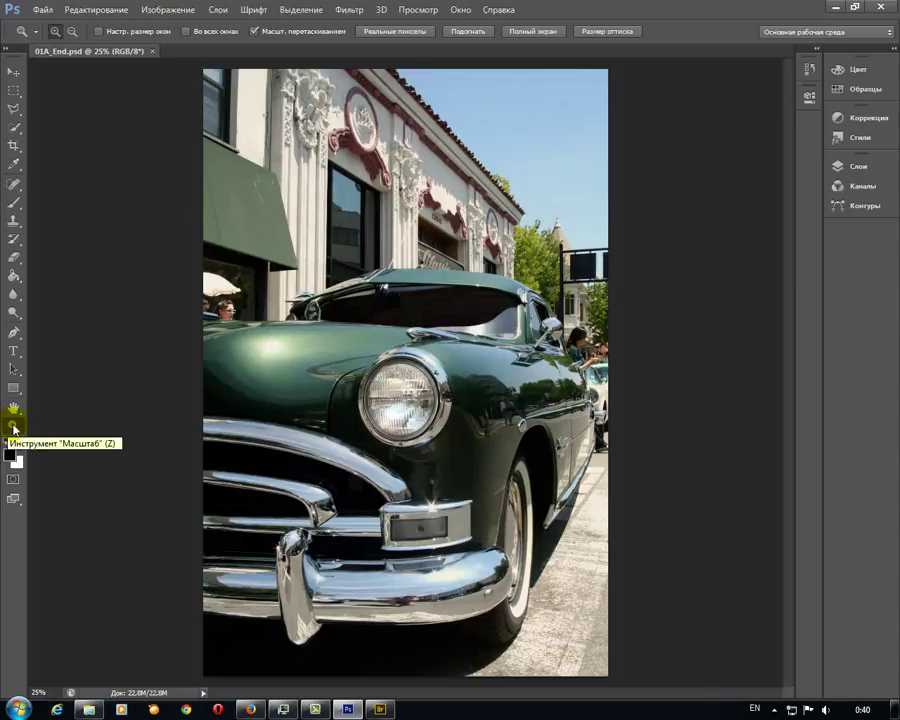
left_click(14, 90)
key("z")
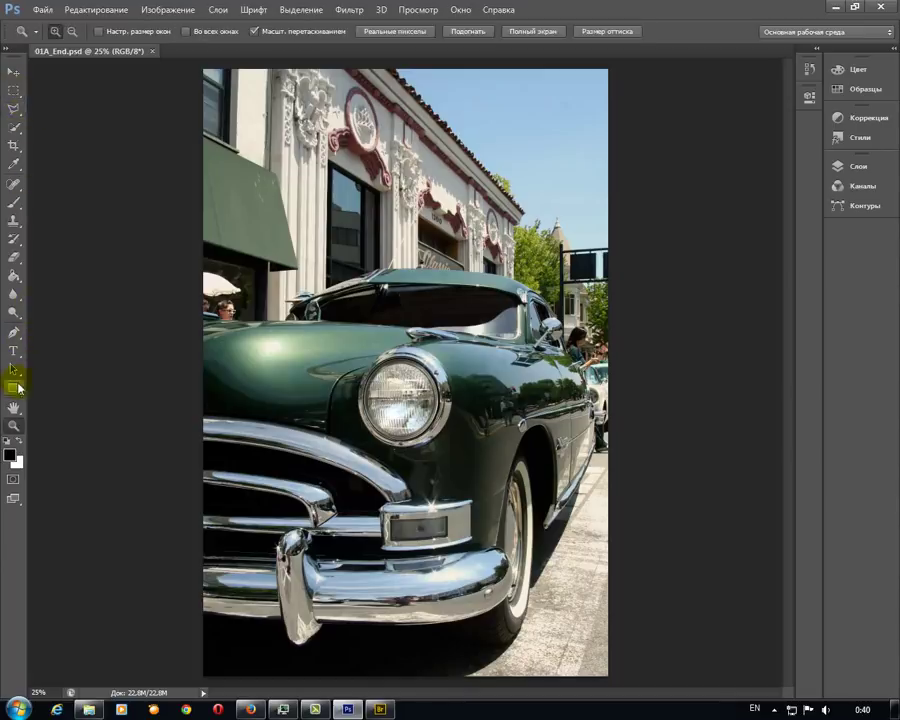
left_click(14, 90)
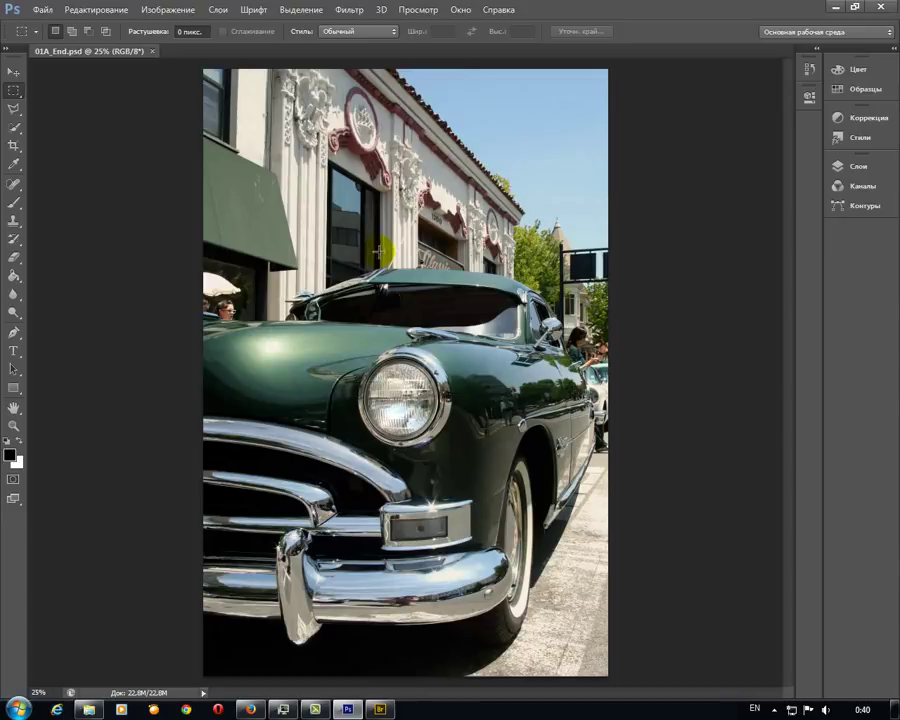
key("z")
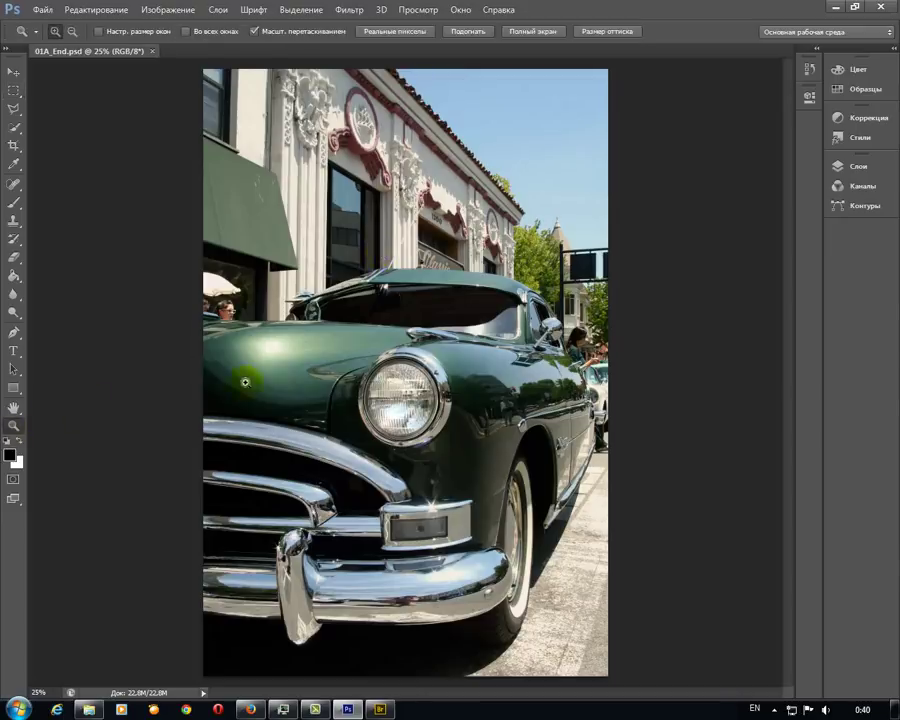
left_click(13, 90)
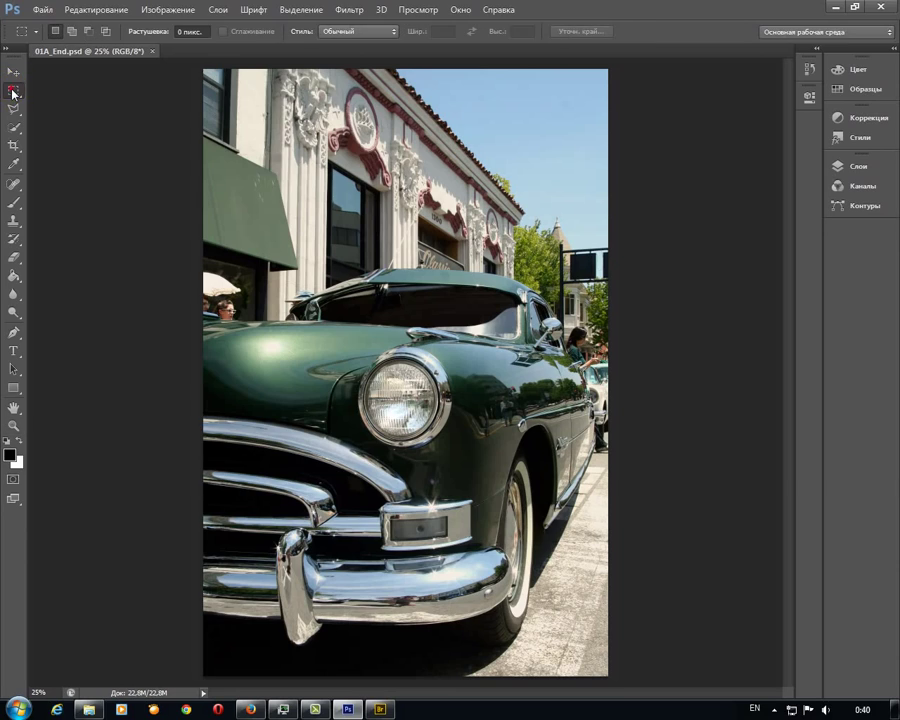
Step: Draw a trial rectangle over the building and windshield, deselect with Ctrl+D, and return to Marquee
left_click_drag(290, 173, 444, 327)
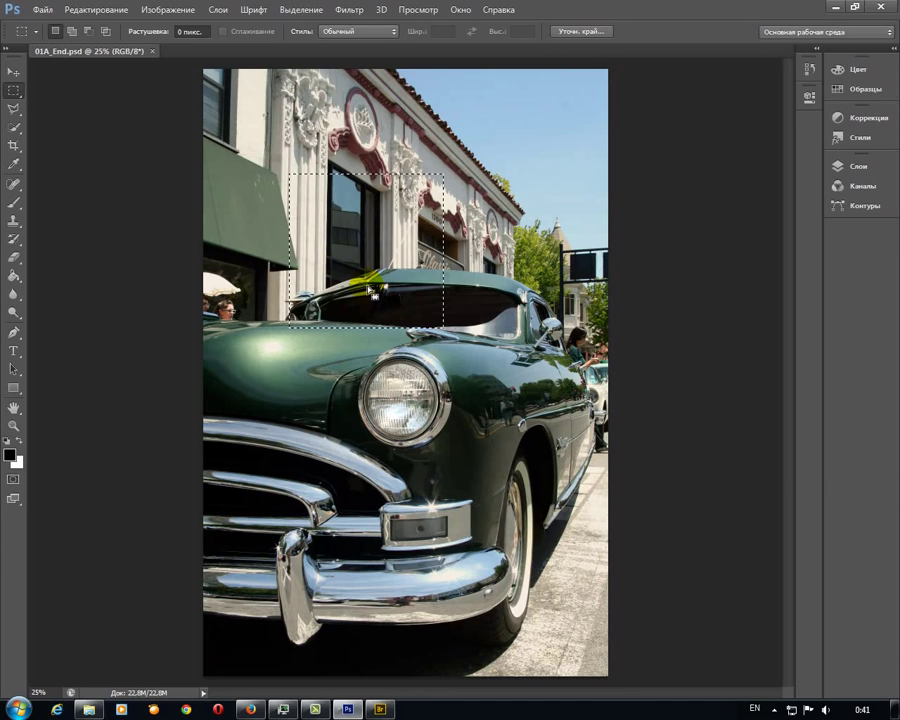
key("z")
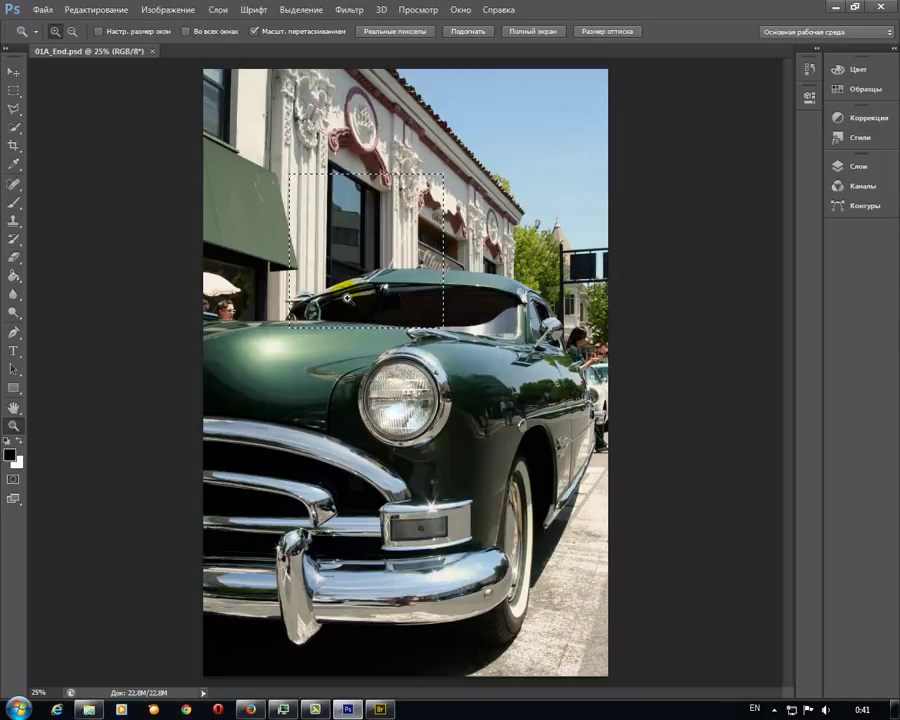
key("ctrl+d")
key("m")
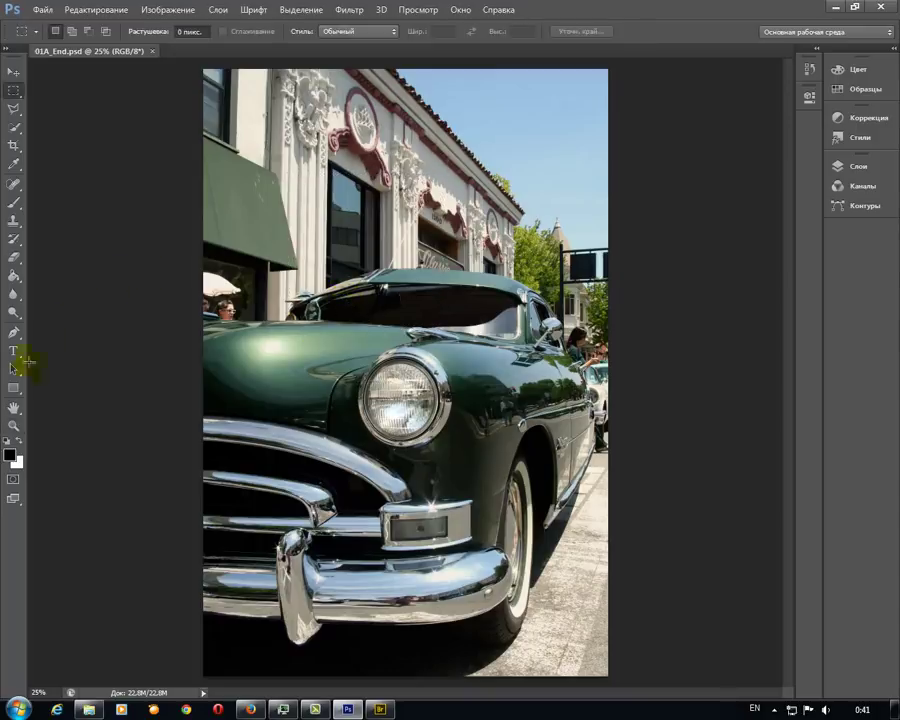
left_click(10, 430)
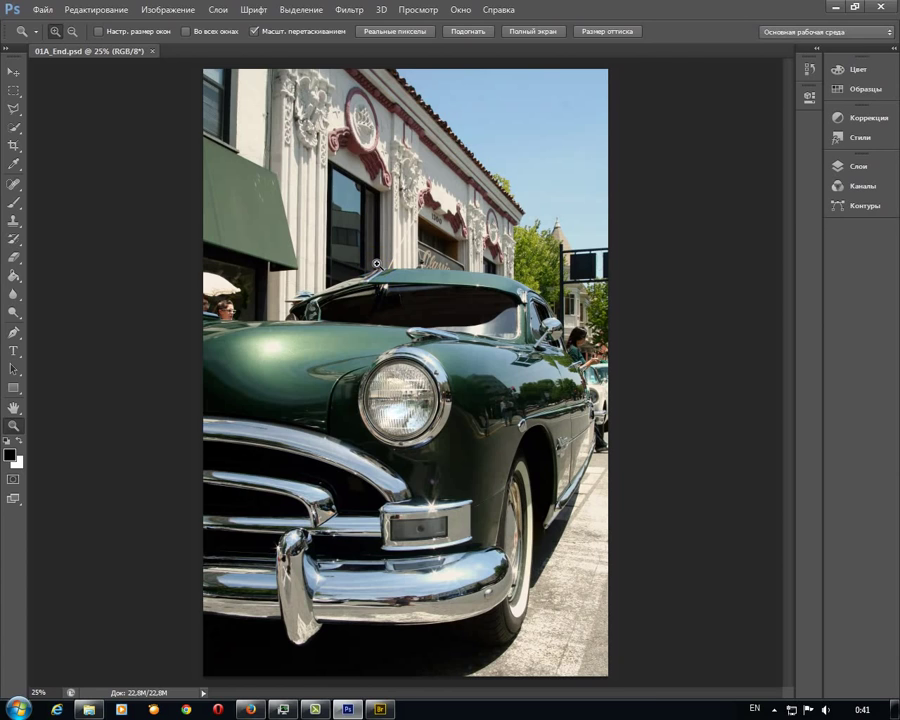
left_click(376, 263)
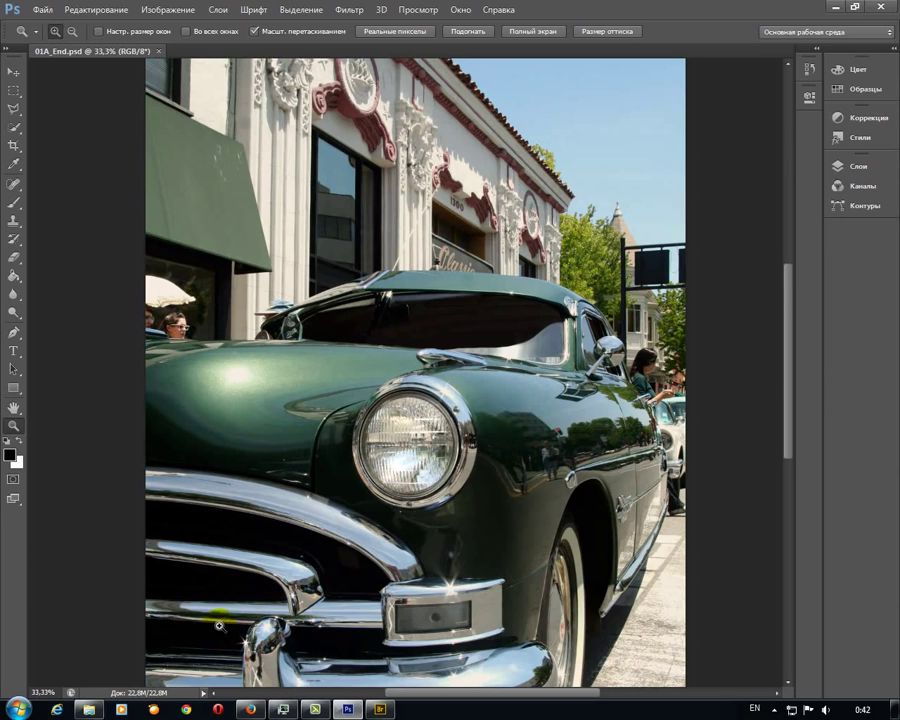
left_click(150, 697, "alt")
left_click(340, 416)
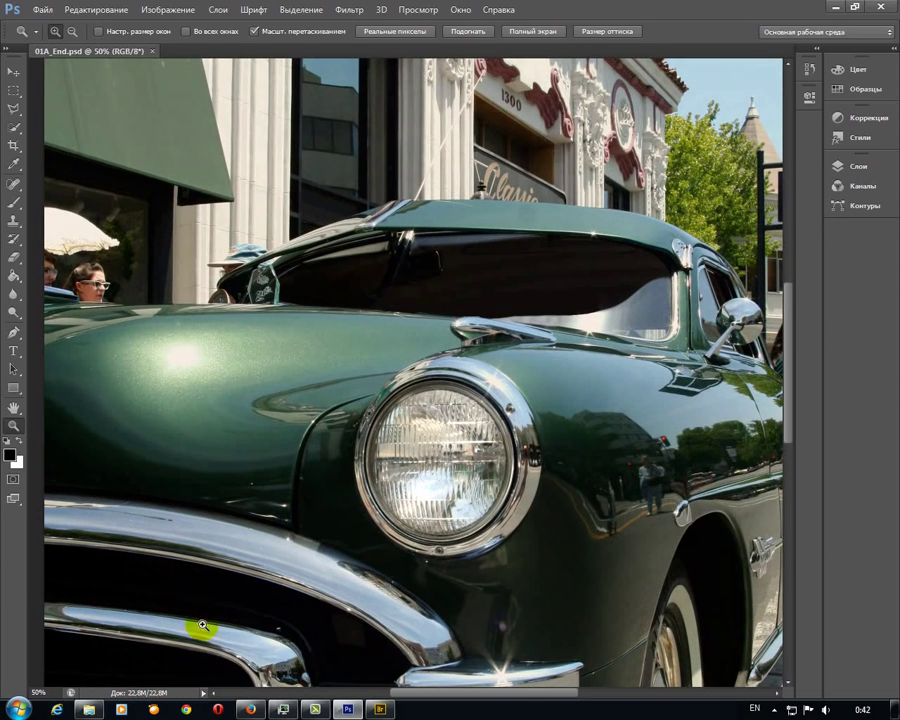
left_click(265, 501)
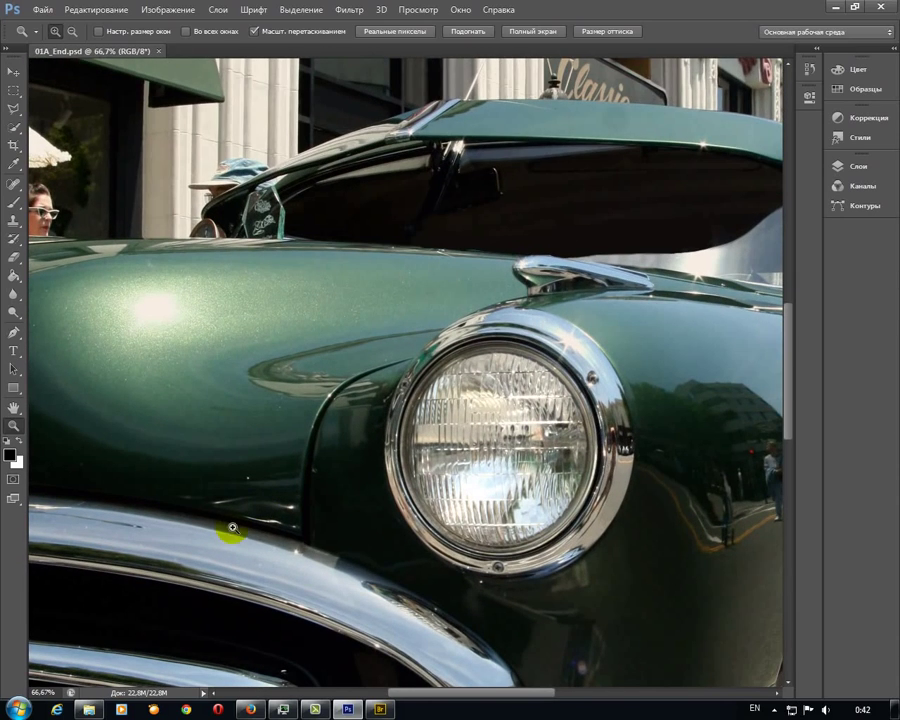
left_click(40, 692)
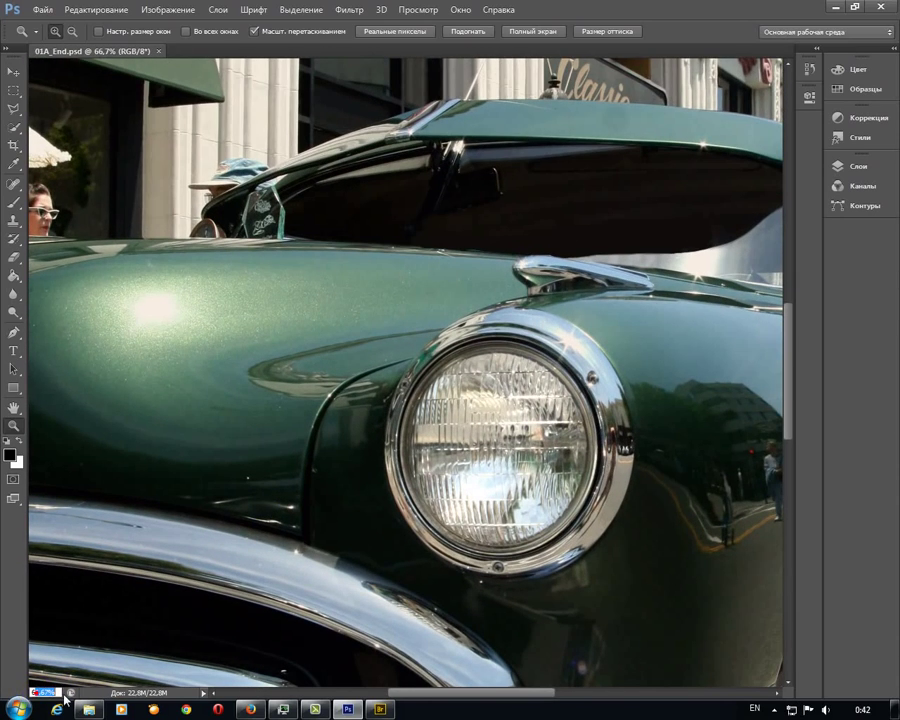
left_click(315, 438)
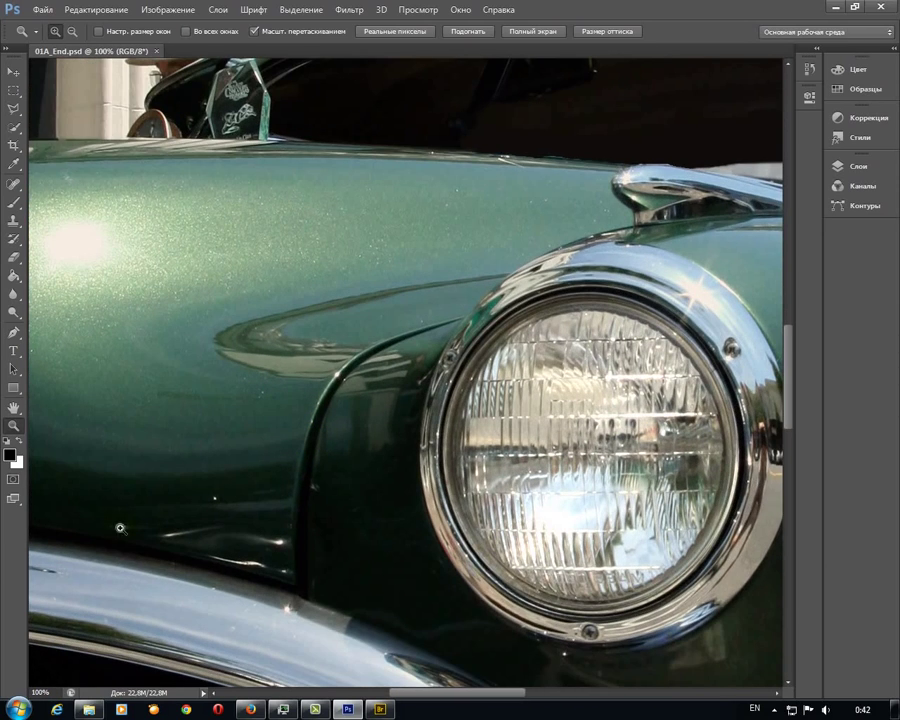
double_click(15, 408)
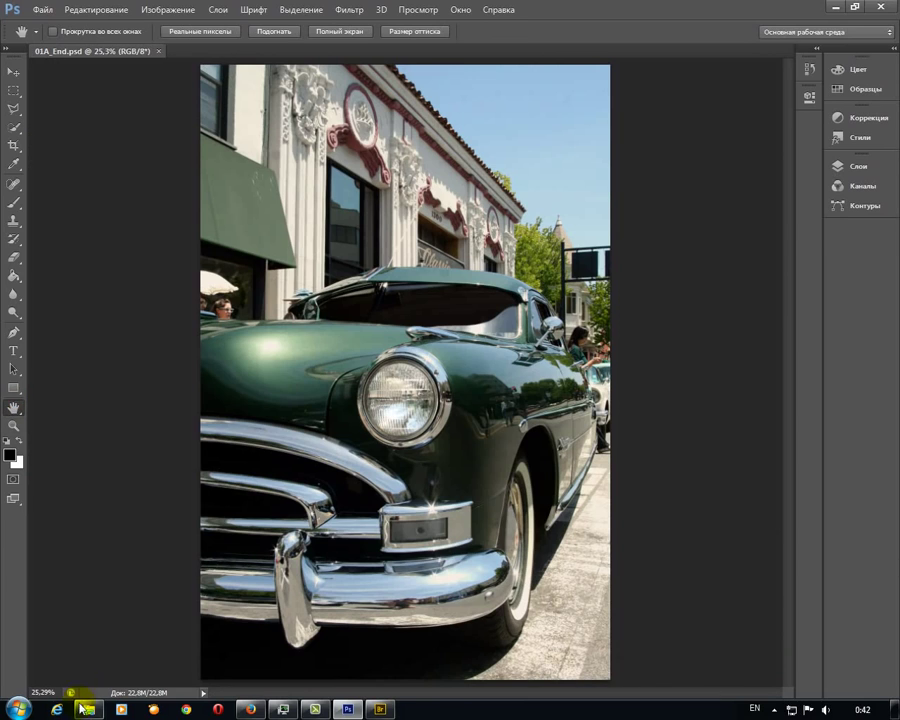
left_click(40, 692)
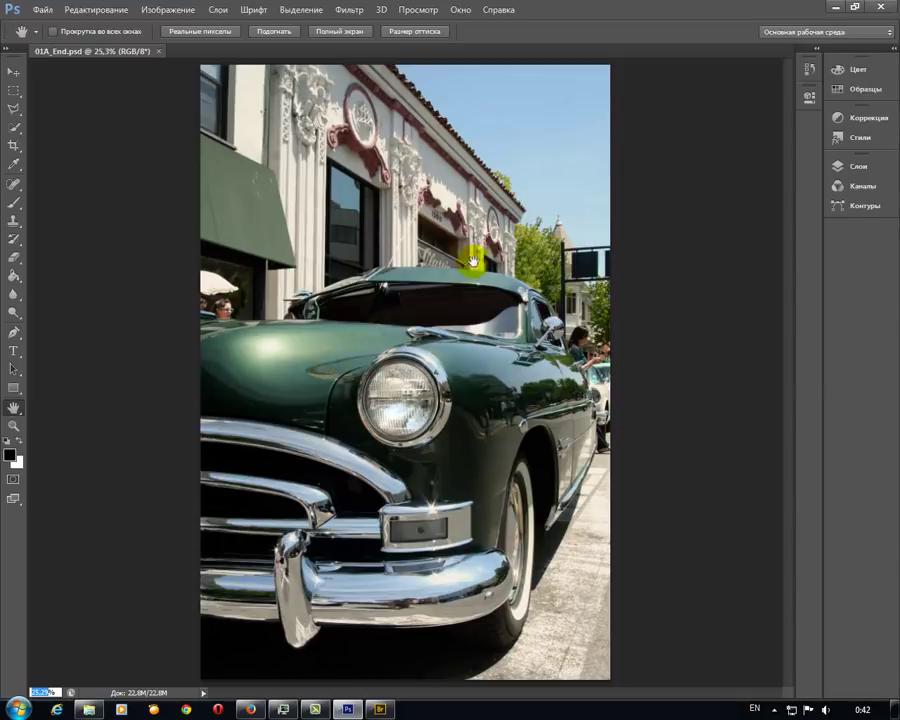
left_click(12, 426)
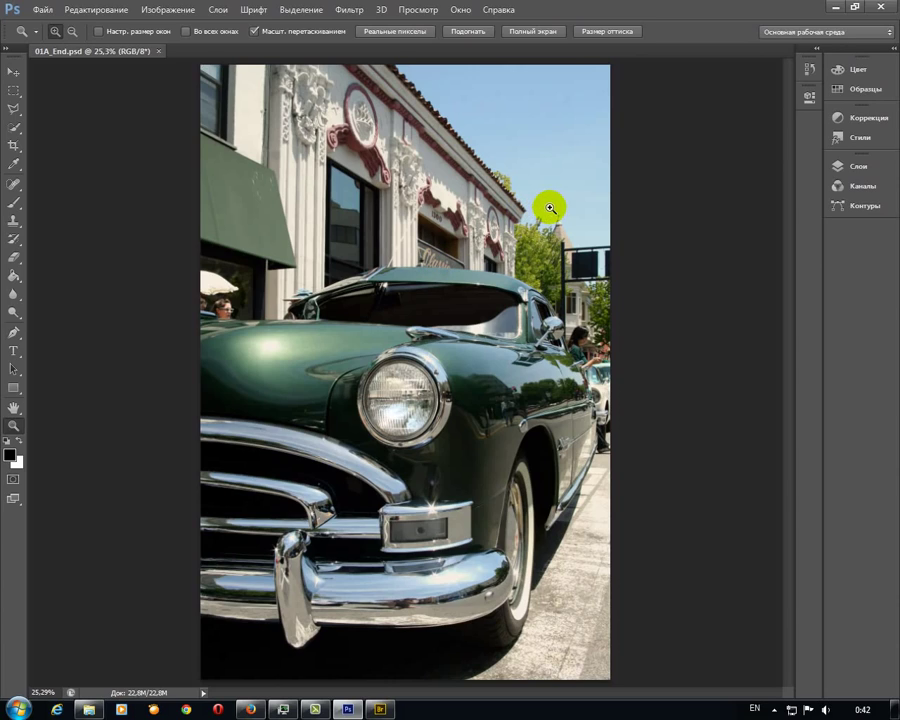
left_click(438, 215)
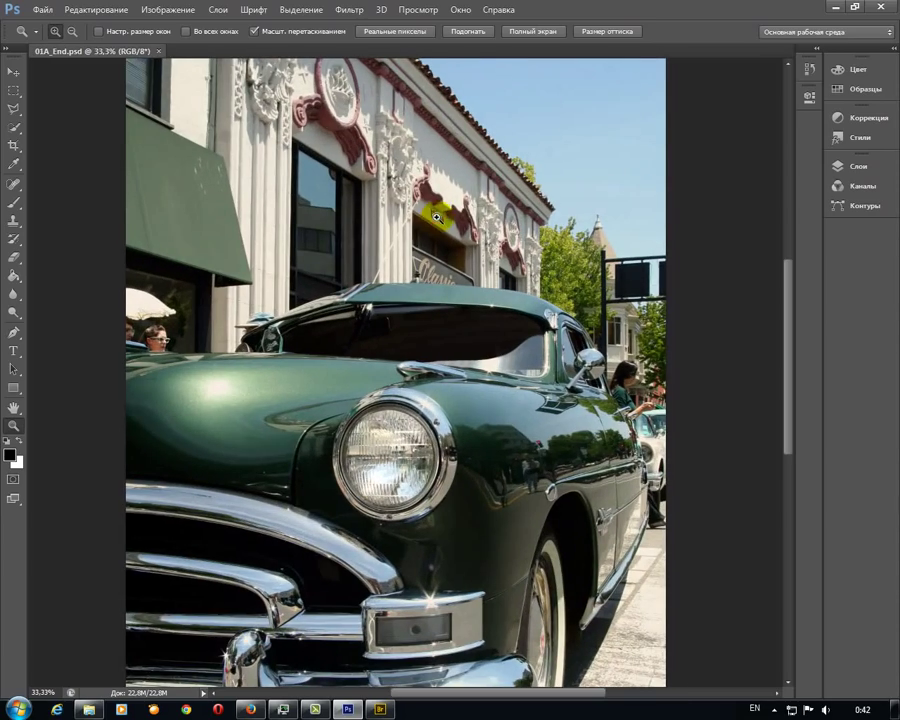
left_click(442, 218)
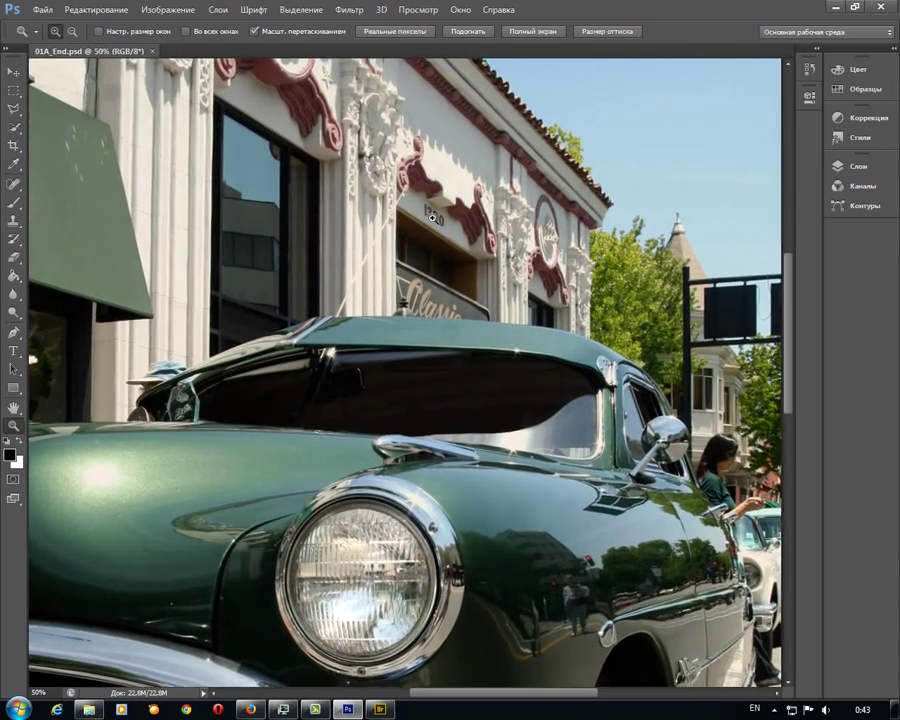
left_click(436, 216)
left_click(433, 214)
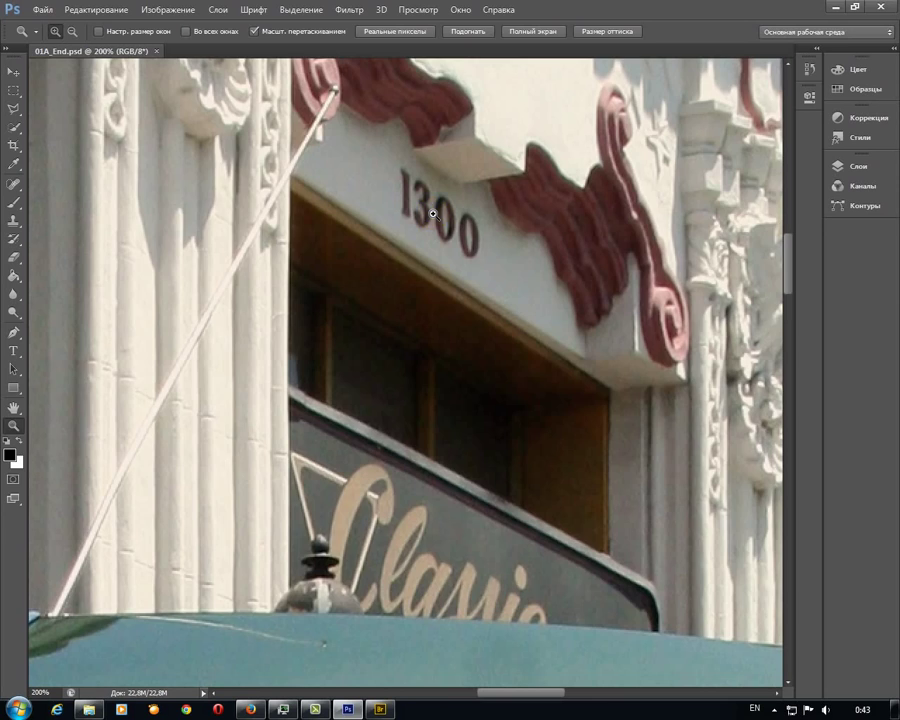
left_click(433, 214)
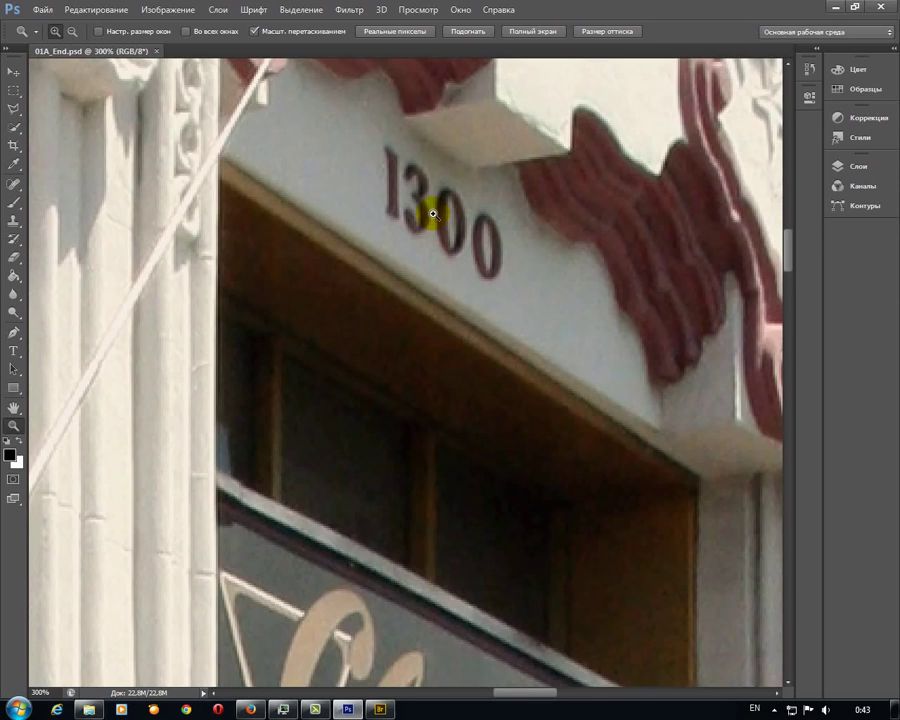
scroll(433, 214, "up", 3)
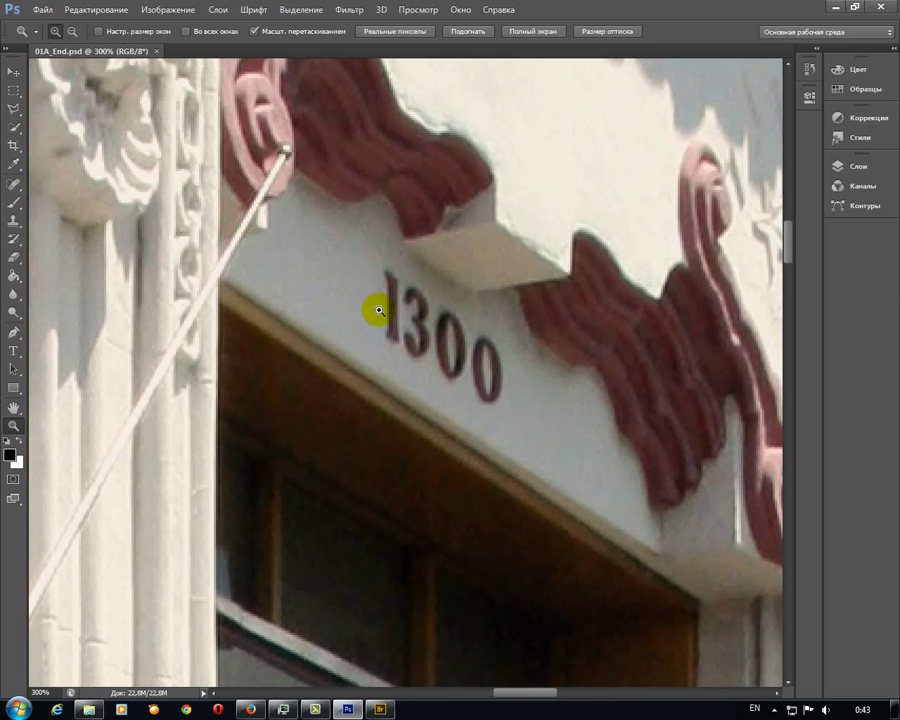
left_click(266, 664)
mouse_move(297, 639)
left_mouse_down()
mouse_move(368, 350)
mouse_move(446, 368)
left_mouse_up()
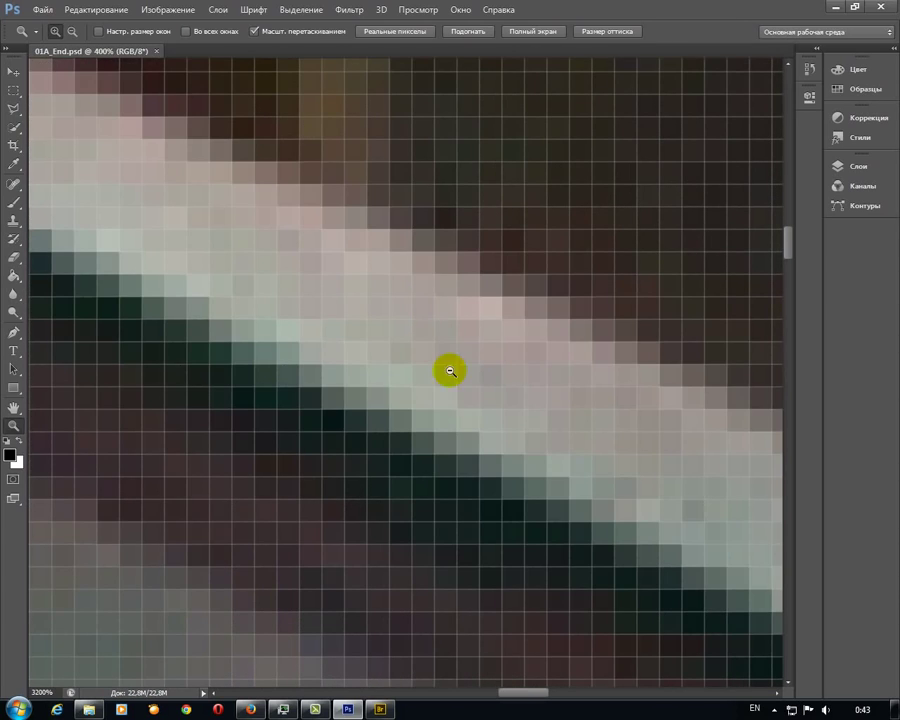
key("h")
key("ctrl+0")
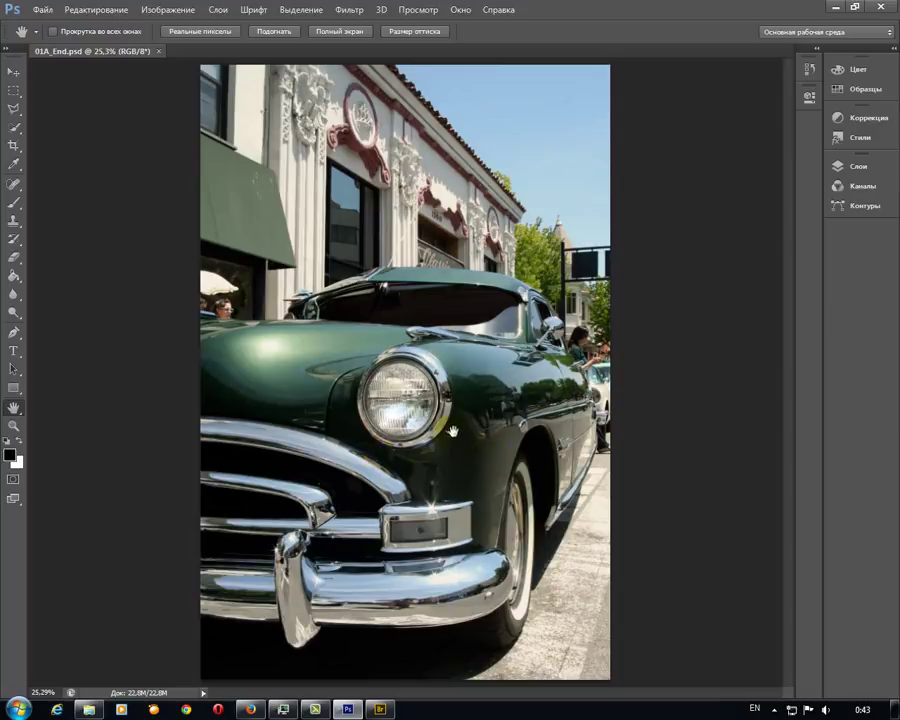
Step: Alt-click the canvas with the Zoom tool to zoom out to 12.5%
left_click(14, 425)
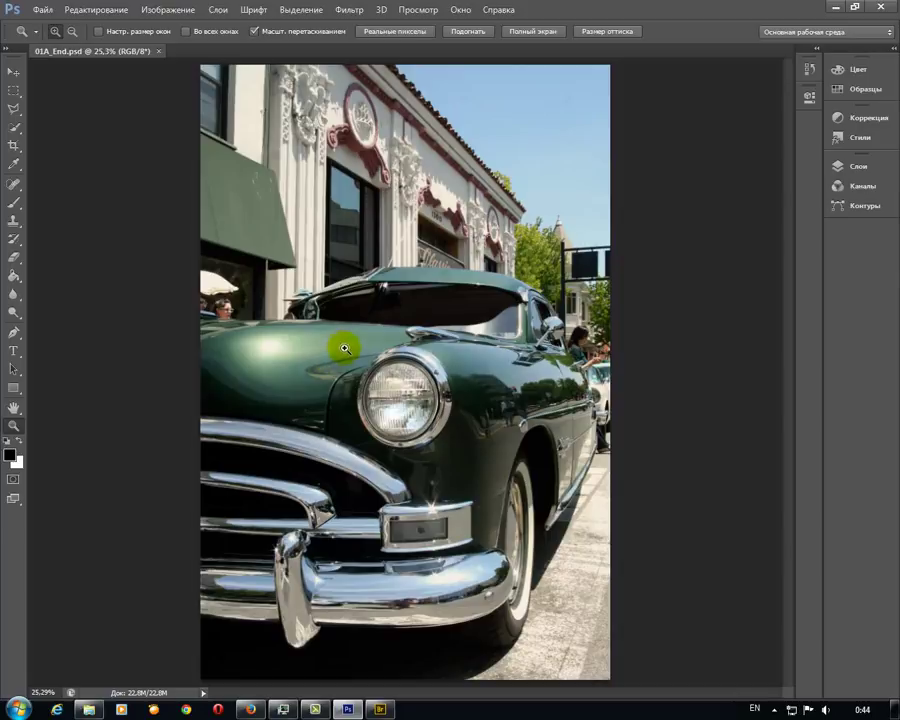
key("alt")
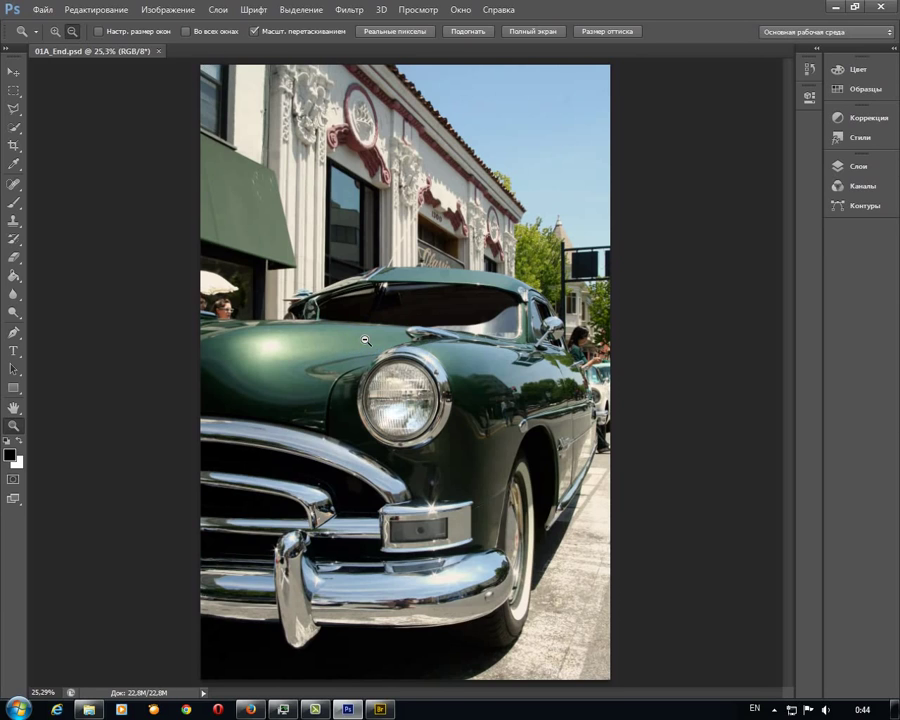
left_click(365, 340, "alt")
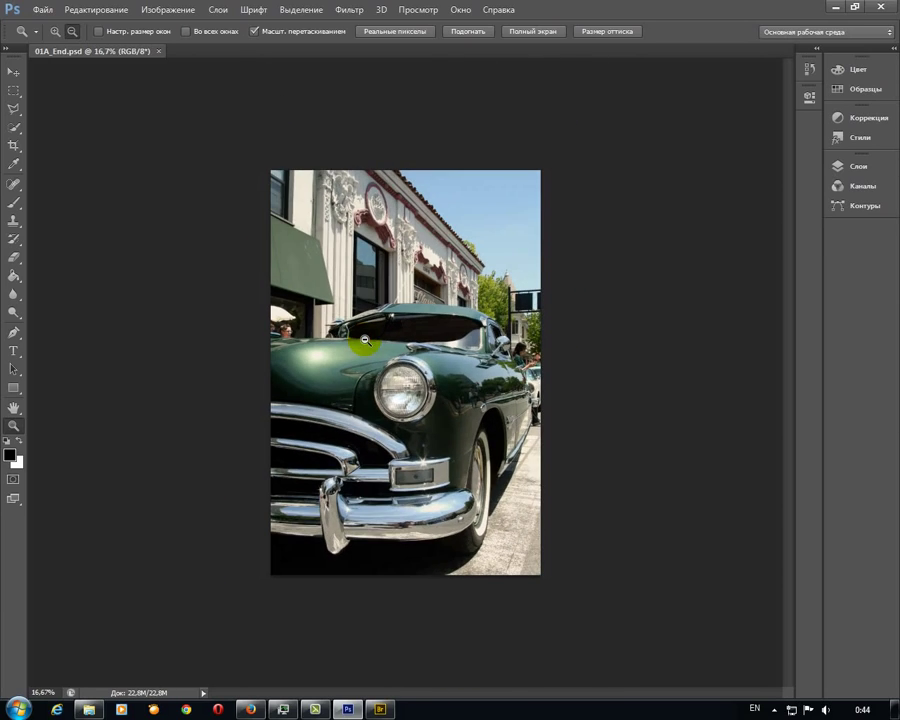
left_click(395, 338, "alt")
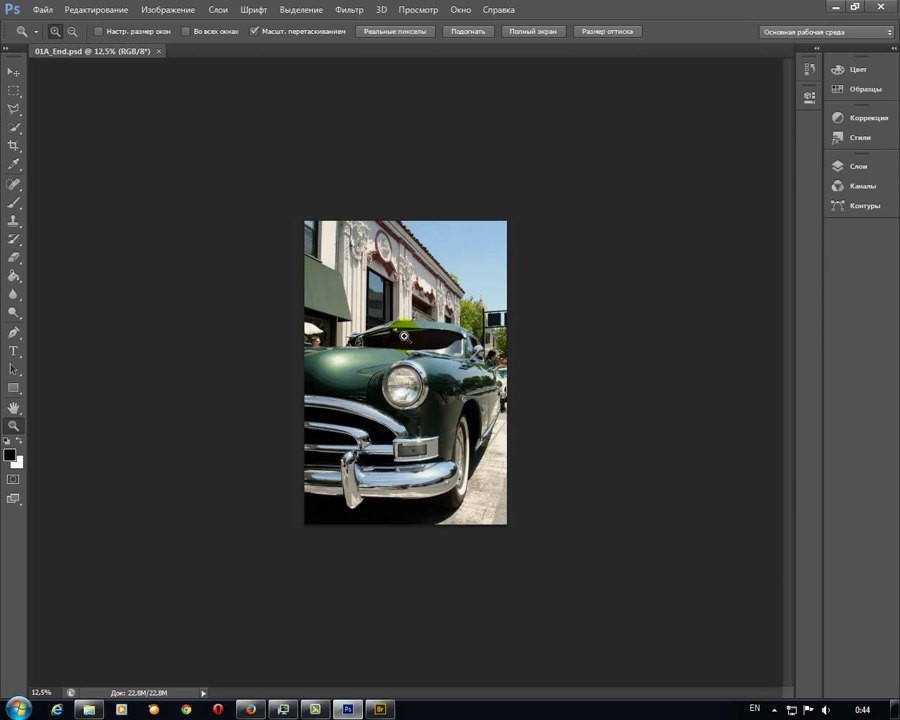
Step: Zoom in and out on the hood, magnifying the hood ornament to an extreme close-up
left_click(405, 337)
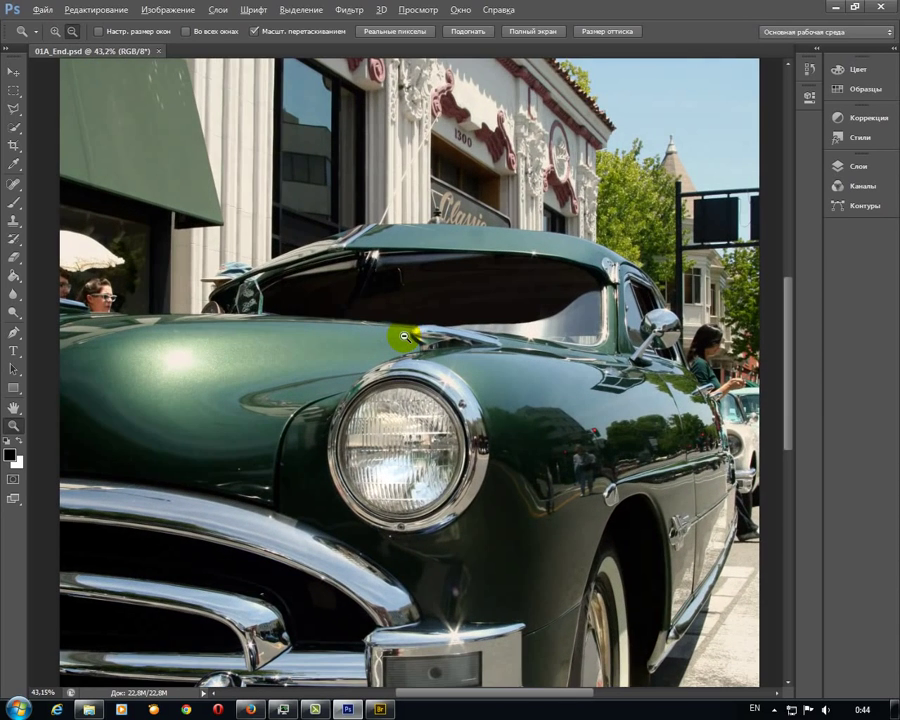
key("alt")
left_click(405, 337, "alt")
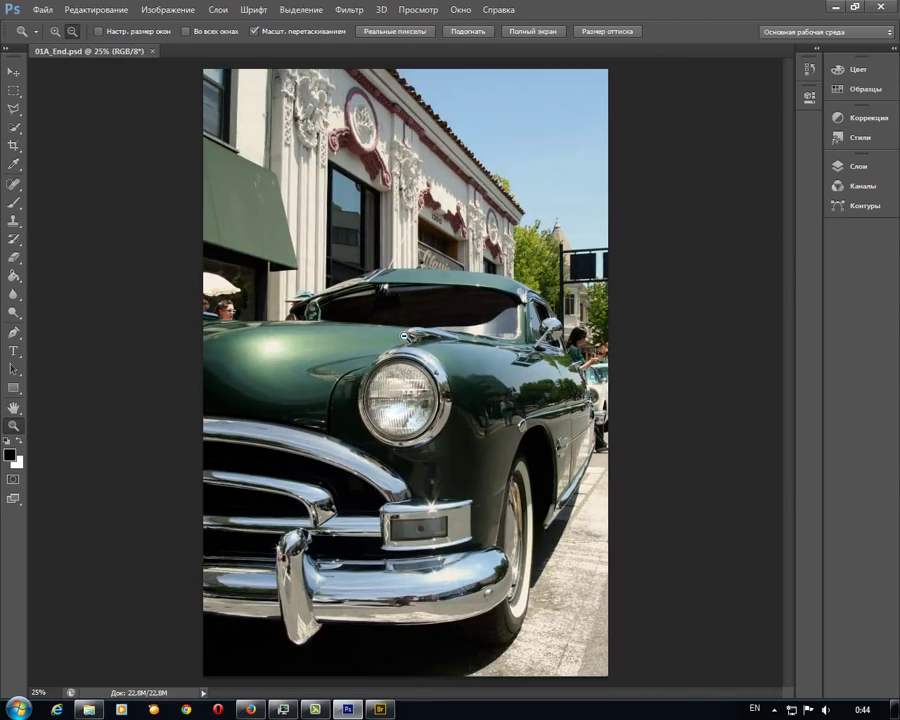
left_click(405, 337, "alt")
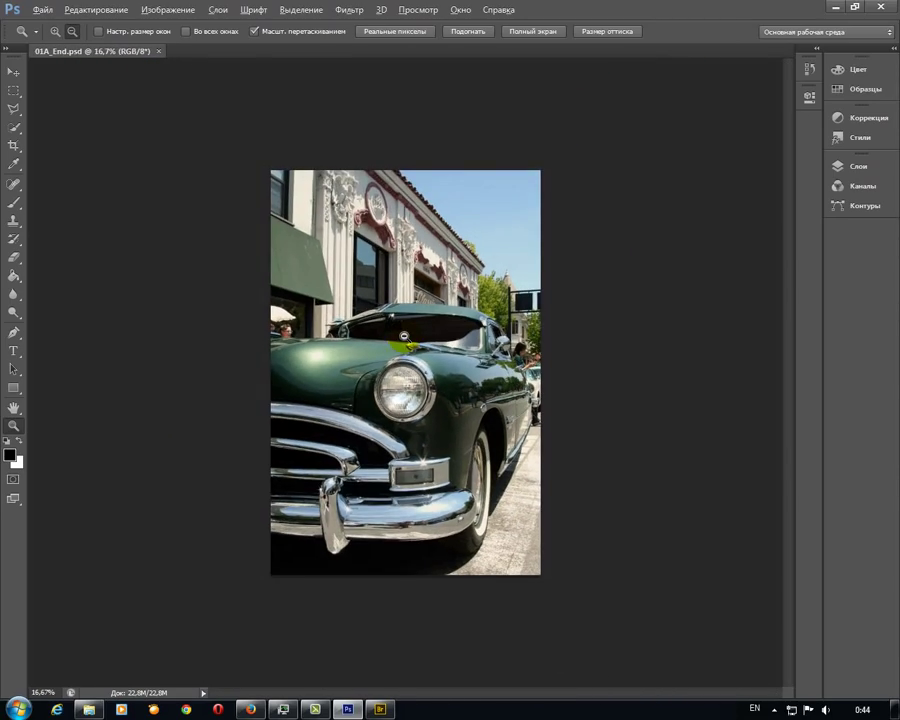
left_click(405, 337)
left_click(405, 337)
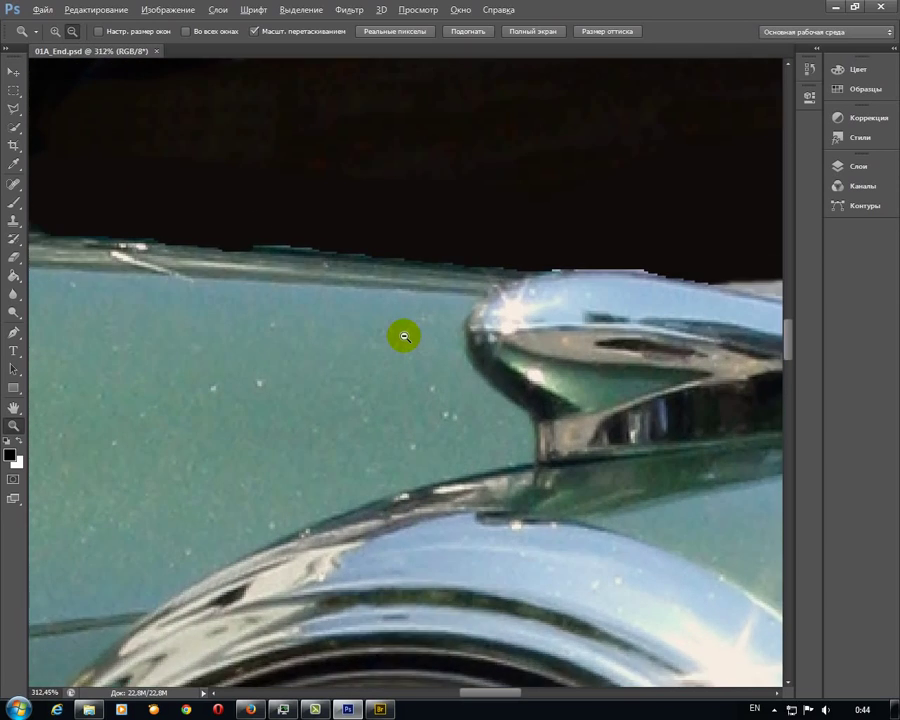
left_click_drag(405, 337, 405, 337)
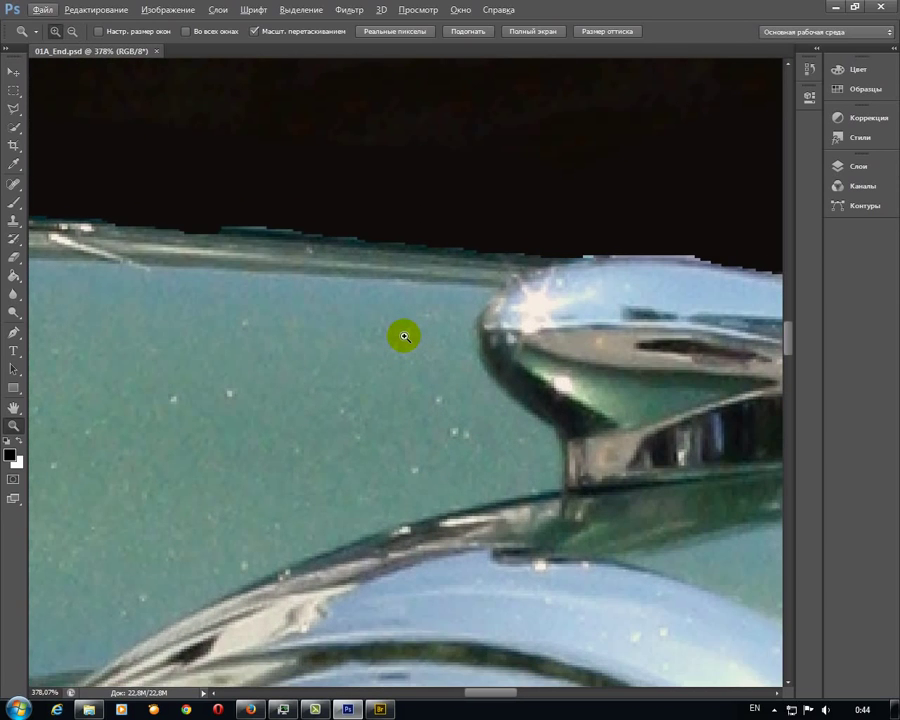
Step: Zoom back out from the close-up until the car's front and building show
left_click(405, 337, "alt")
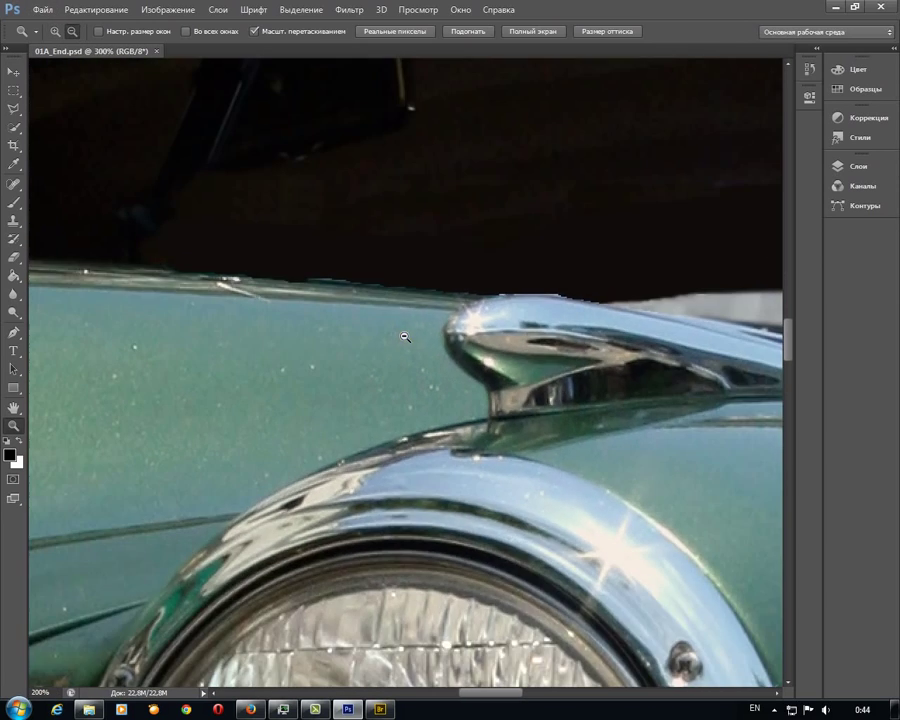
left_click(405, 337, "alt")
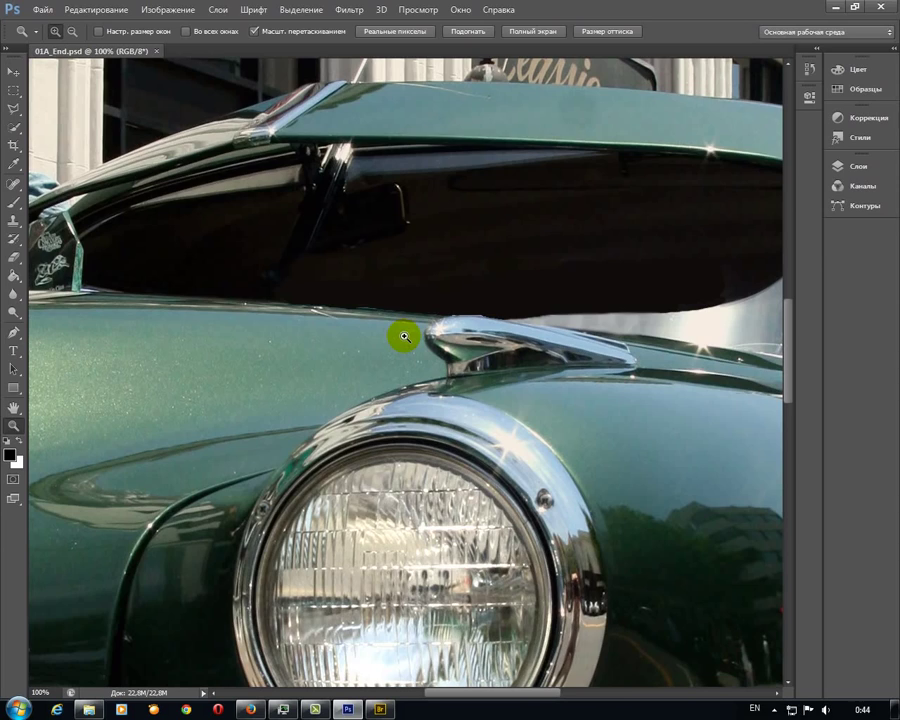
left_click_drag(405, 337, 372, 320)
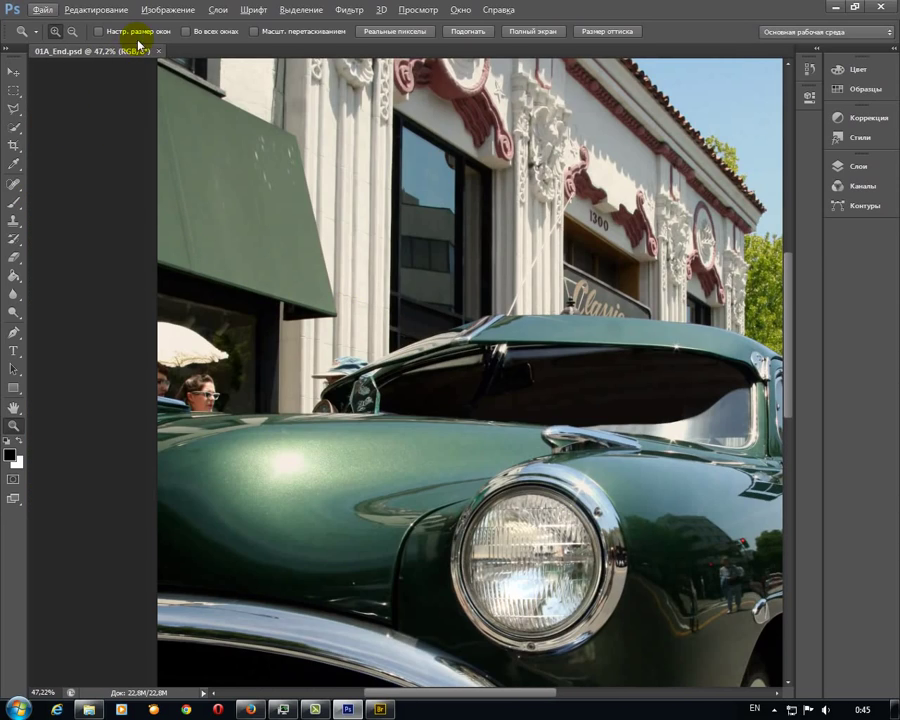
Step: Test Scrubby Zoom dragging in and out, turn it off, then box-zoom the headlight to 126%
left_click(252, 31)
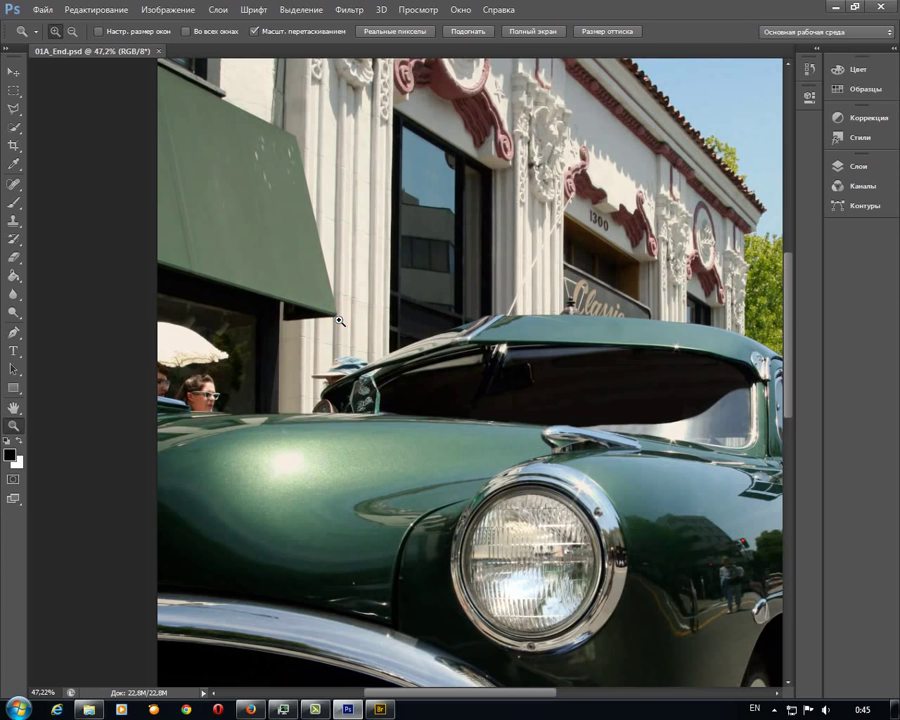
left_click_drag(343, 318, 419, 323)
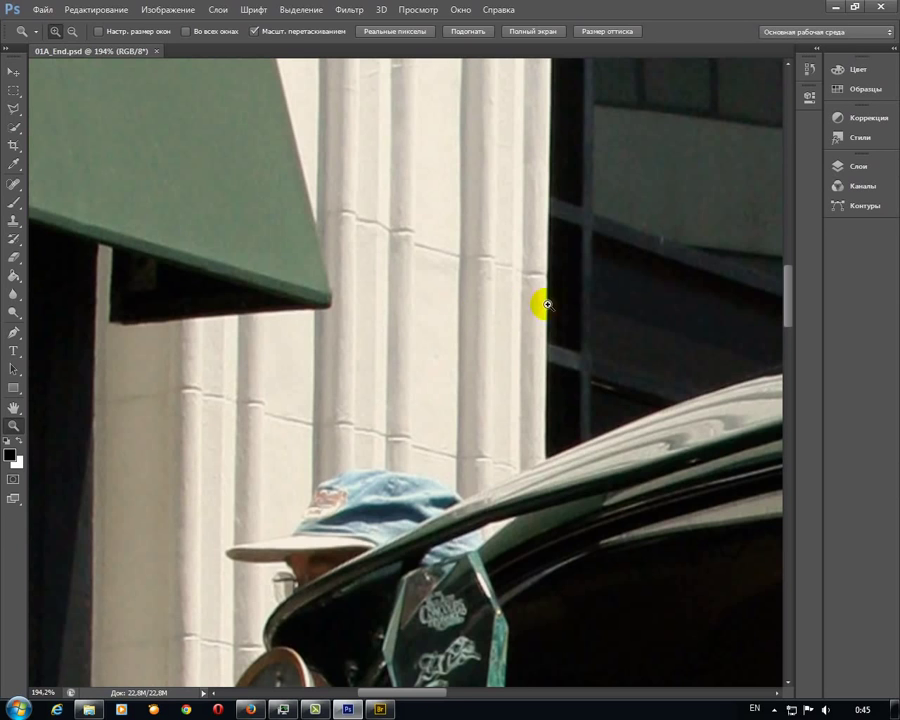
mouse_move(618, 300)
left_mouse_down()
mouse_move(508, 313)
mouse_move(552, 318)
mouse_move(273, 326)
left_mouse_up()
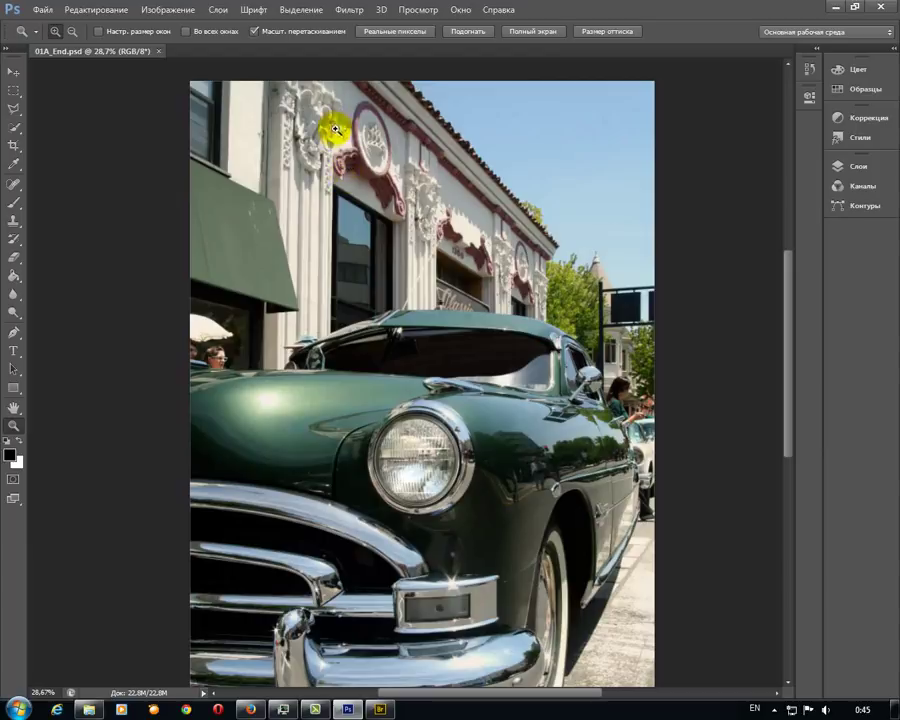
left_click(254, 31)
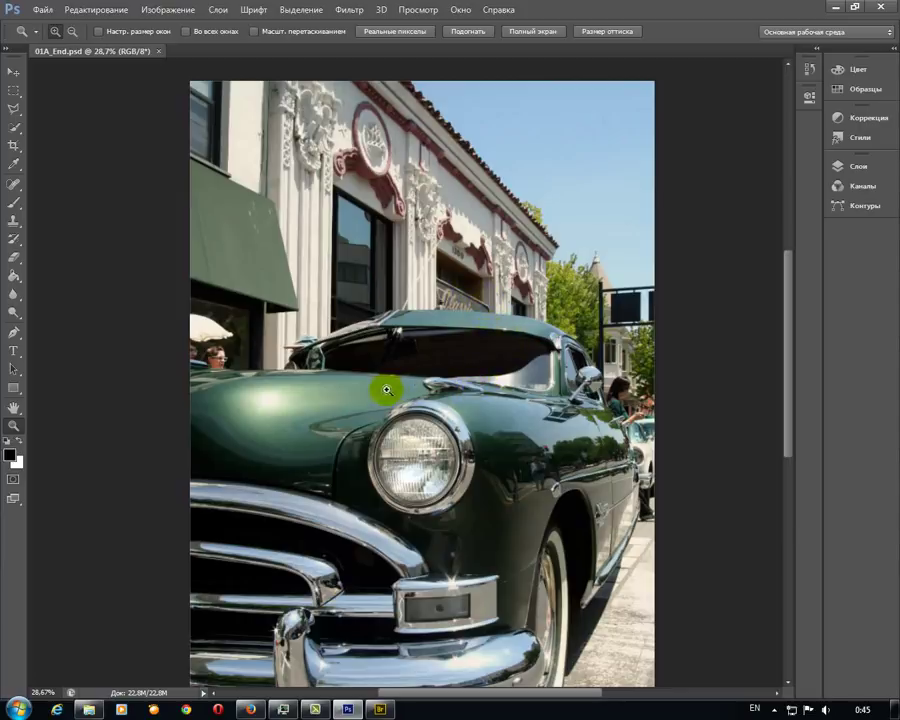
mouse_move(363, 383)
left_mouse_down()
mouse_move(452, 498)
mouse_move(482, 520)
left_mouse_up()
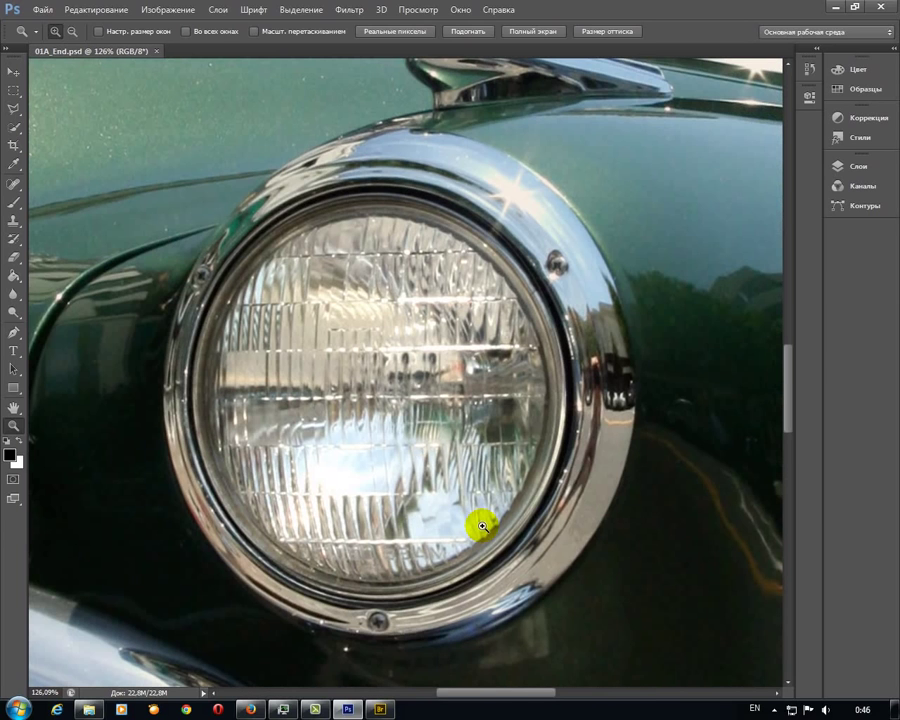
Step: Use Zoom Out mode from the options bar to step back to 50% on the car's front end
key("alt+shift")
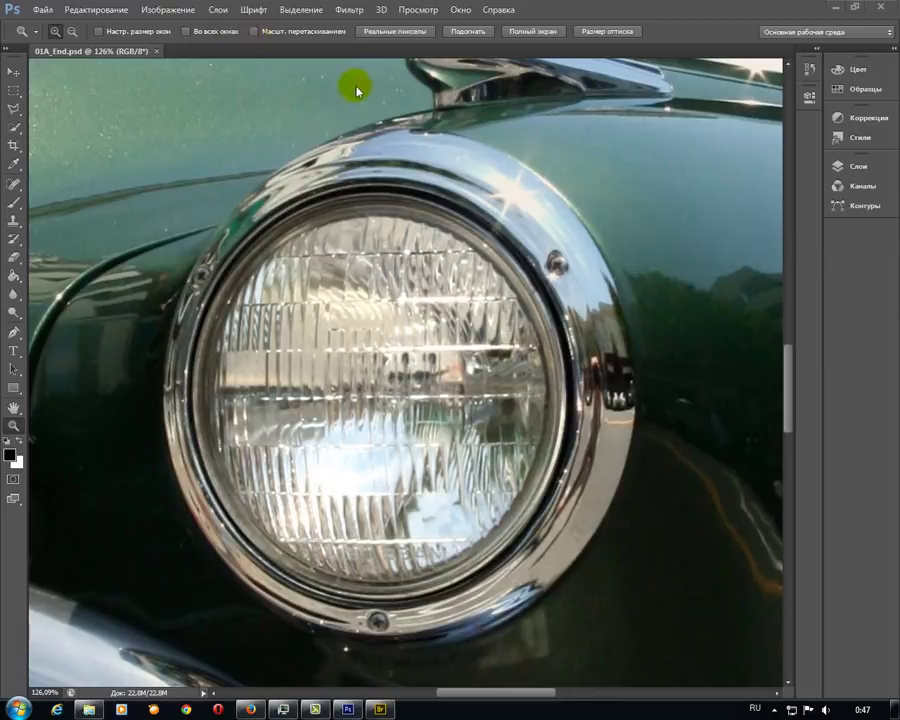
left_click(55, 33)
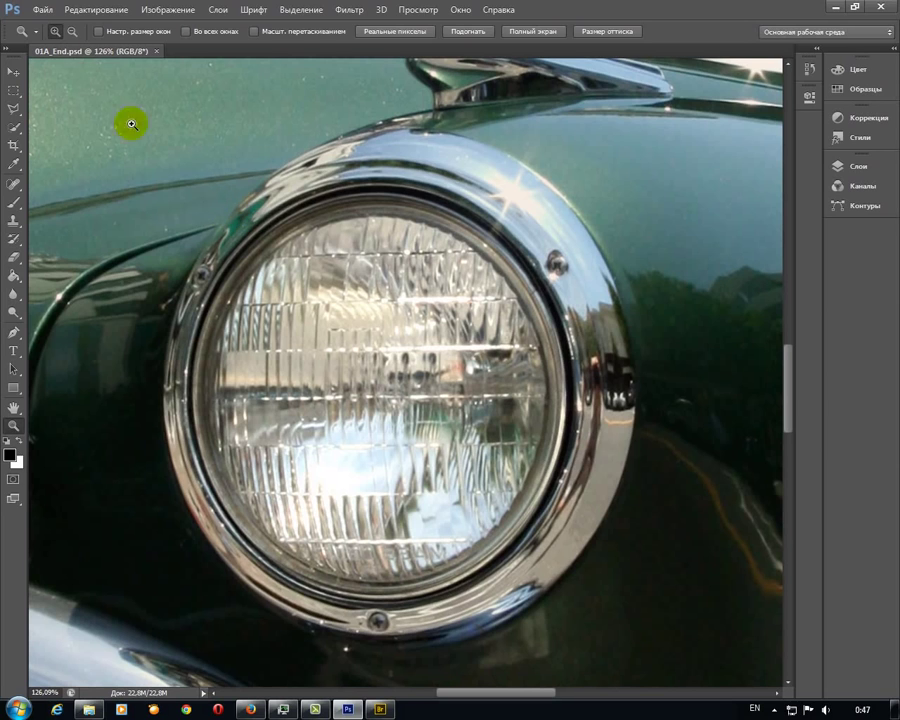
left_click(72, 31)
left_click(281, 266)
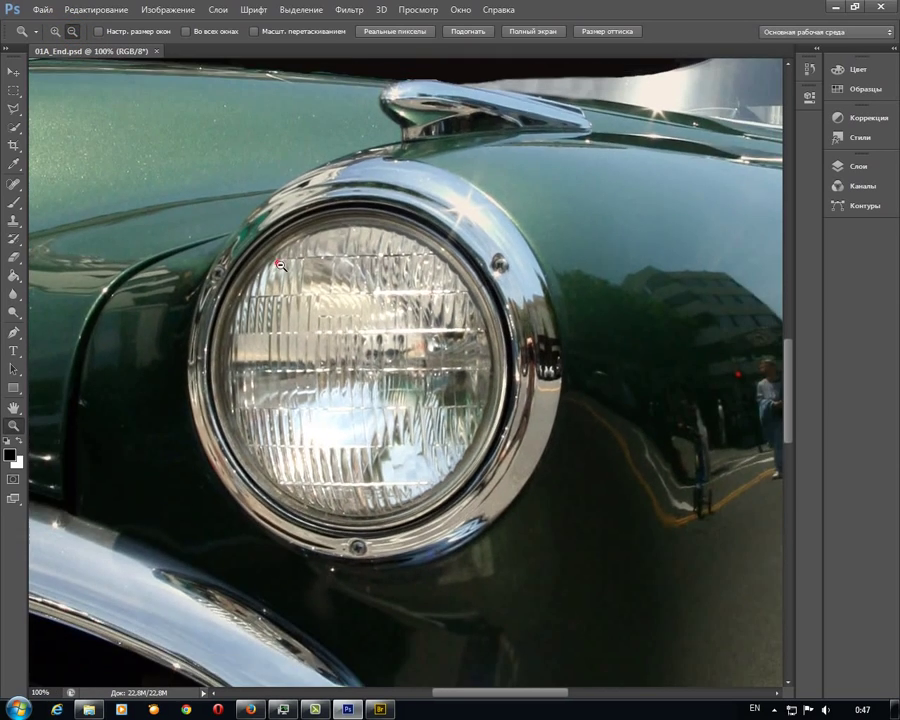
left_click(281, 266)
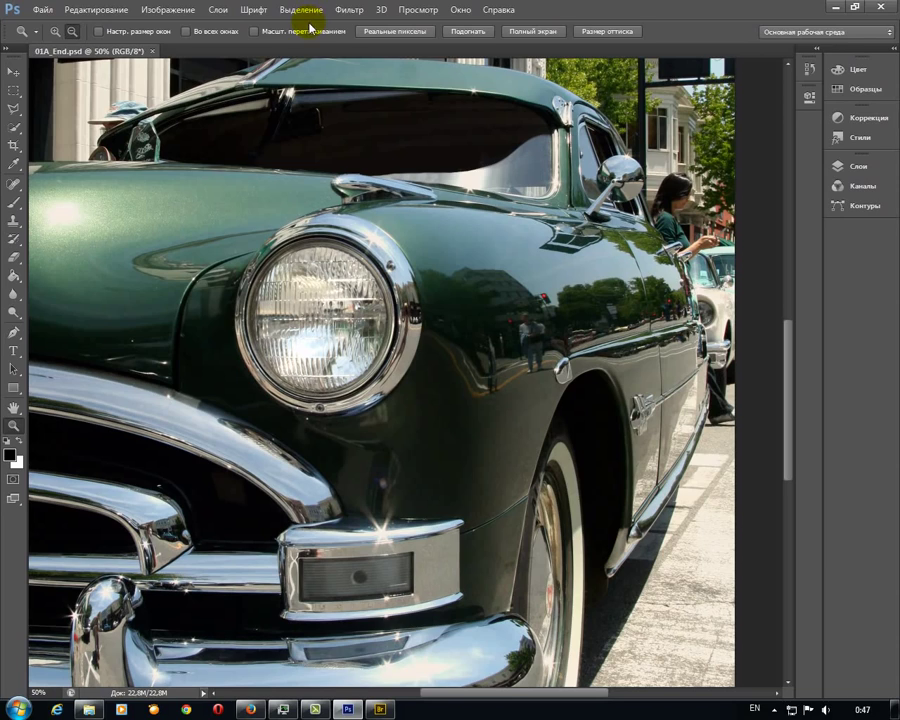
Step: Zoom out one step via the View menu, then enter 33% in the status-bar zoom field
left_click(418, 10)
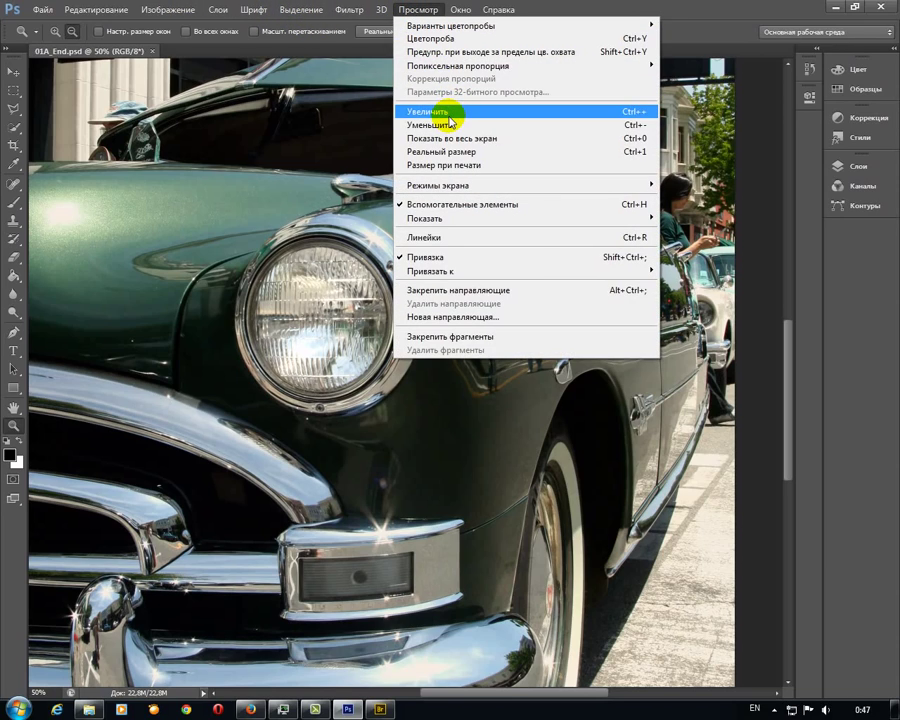
left_click(448, 130)
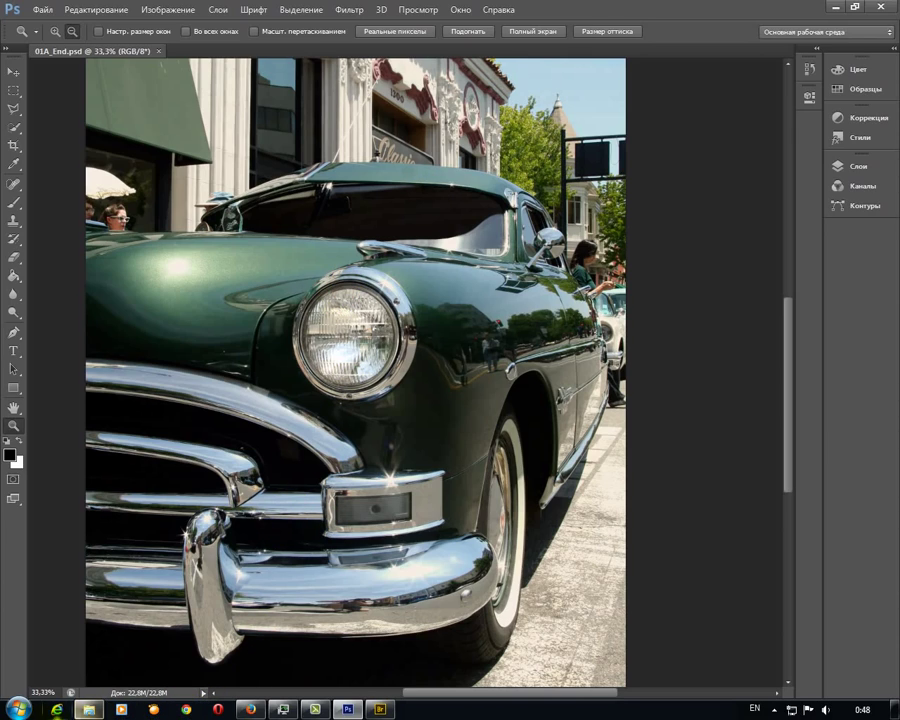
left_click(45, 692)
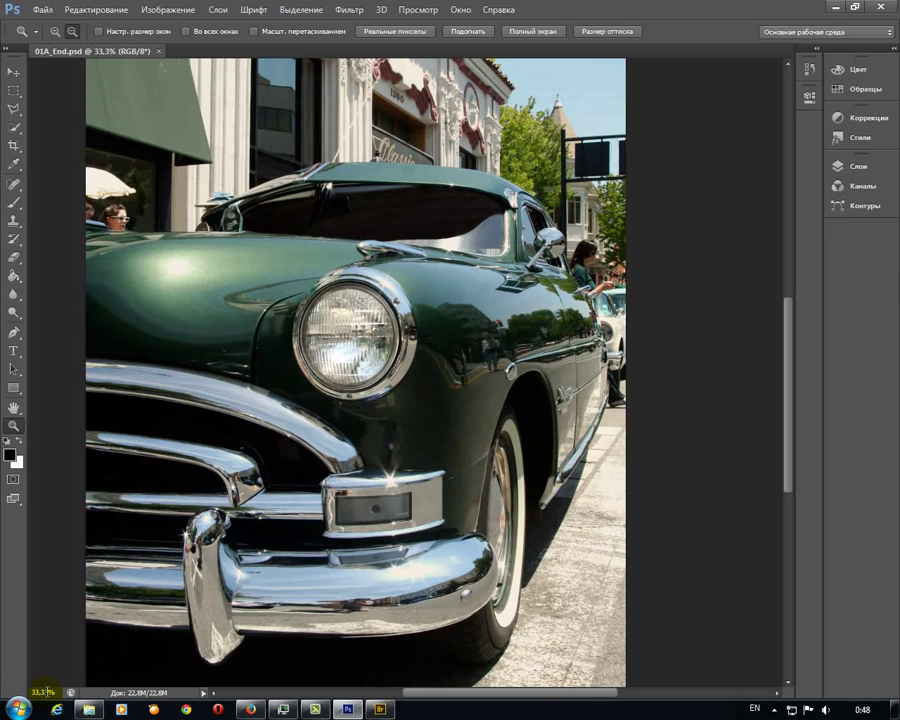
type("33")
key("Return")
Step: Enter 100% in the zoom field to view the headlight at actual size
type("100")
key("Return")
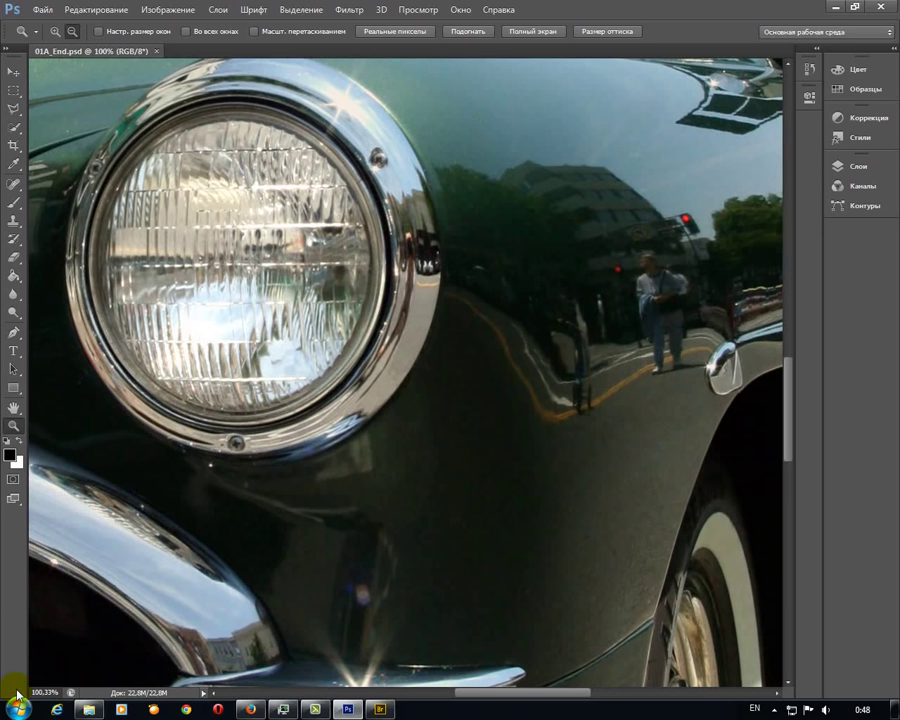
left_click(48, 690)
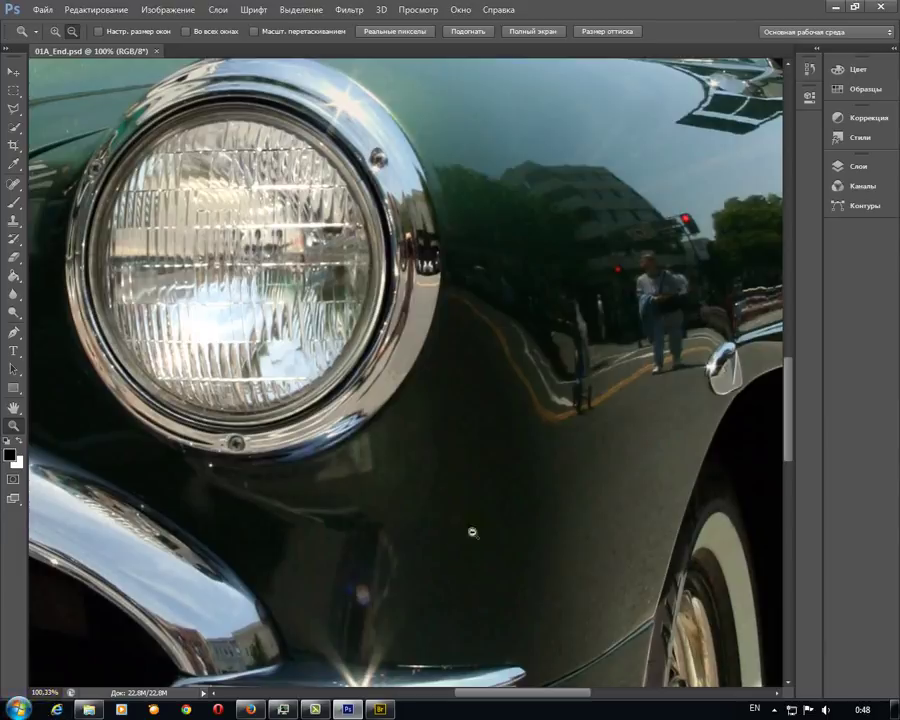
key("alt+shift")
key("alt+shift")
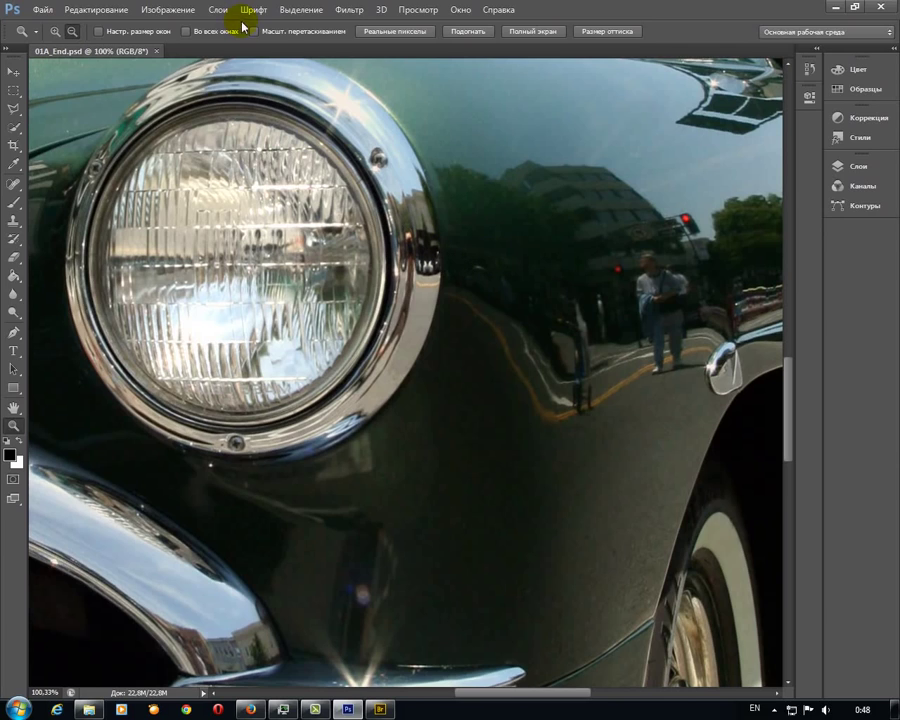
Step: Open Edit > Preferences > Performance to view memory, scratch disk and graphics processor settings
left_click(112, 13)
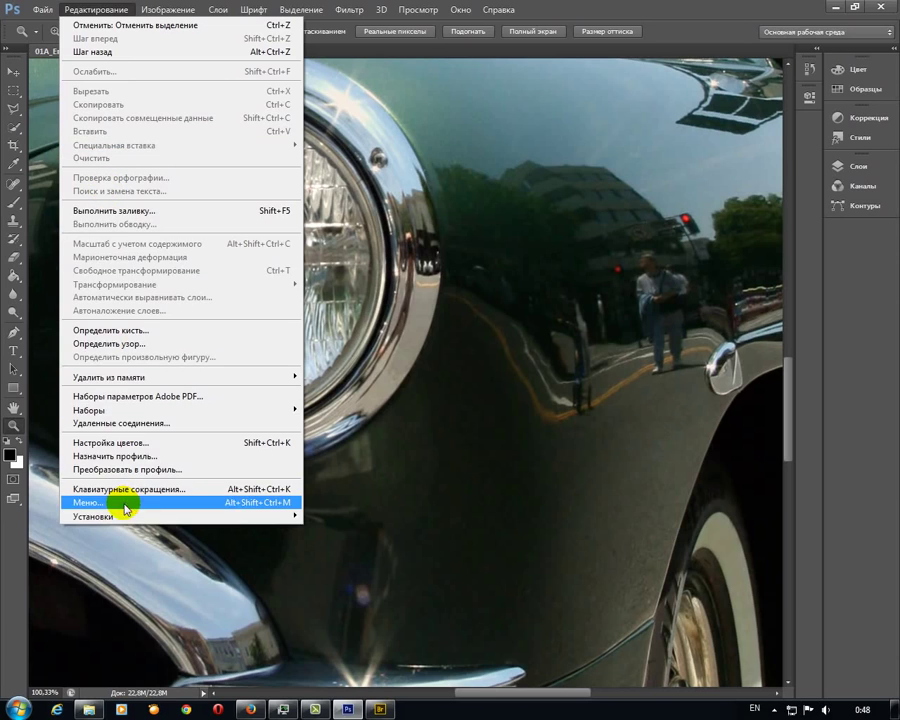
mouse_move(180, 516)
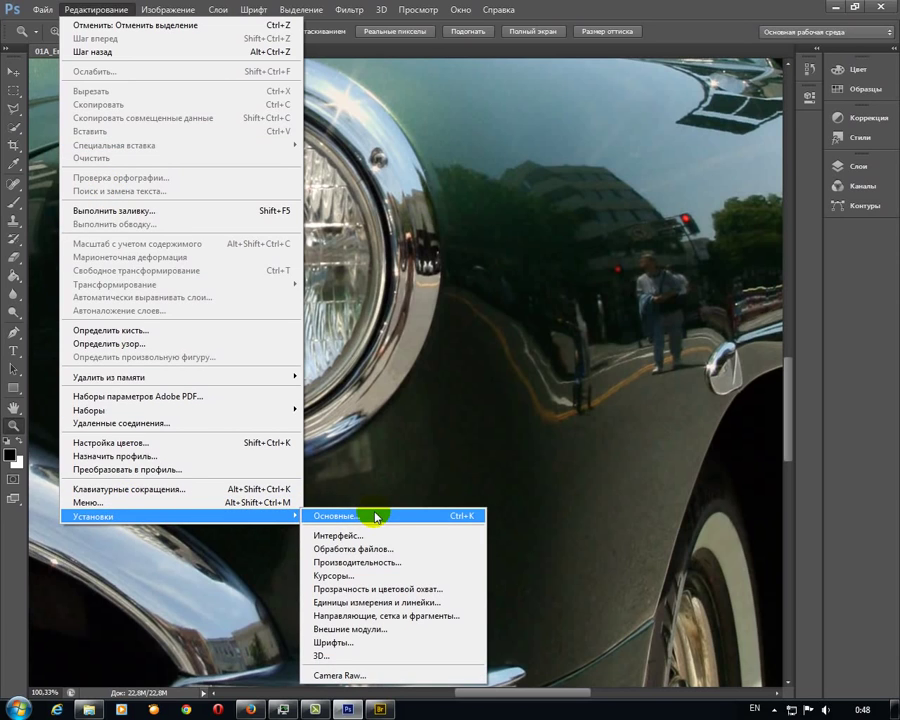
left_click(375, 517)
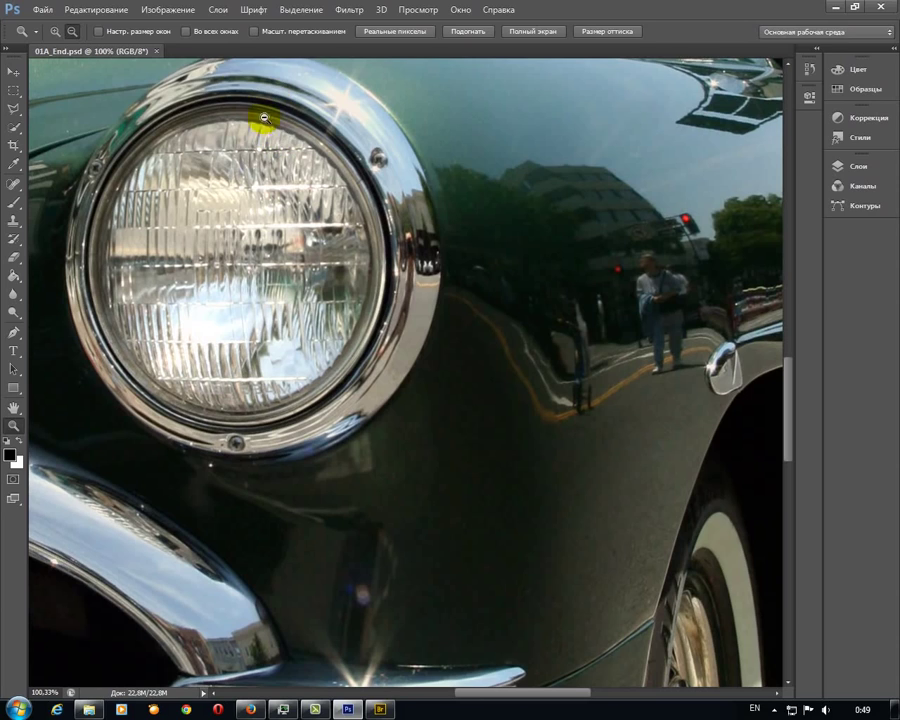
left_click(100, 11)
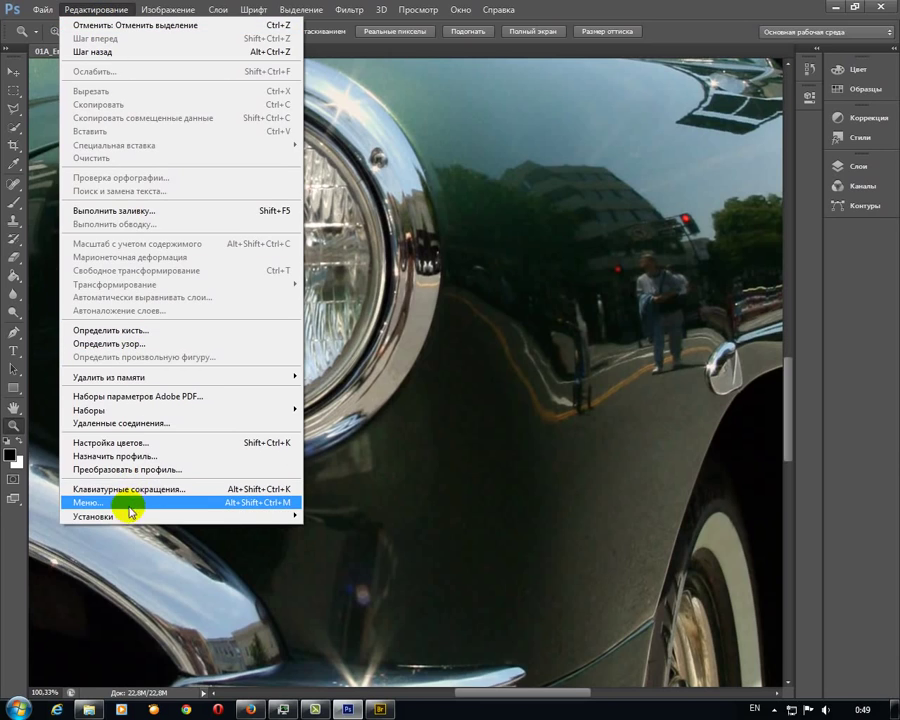
mouse_move(93, 516)
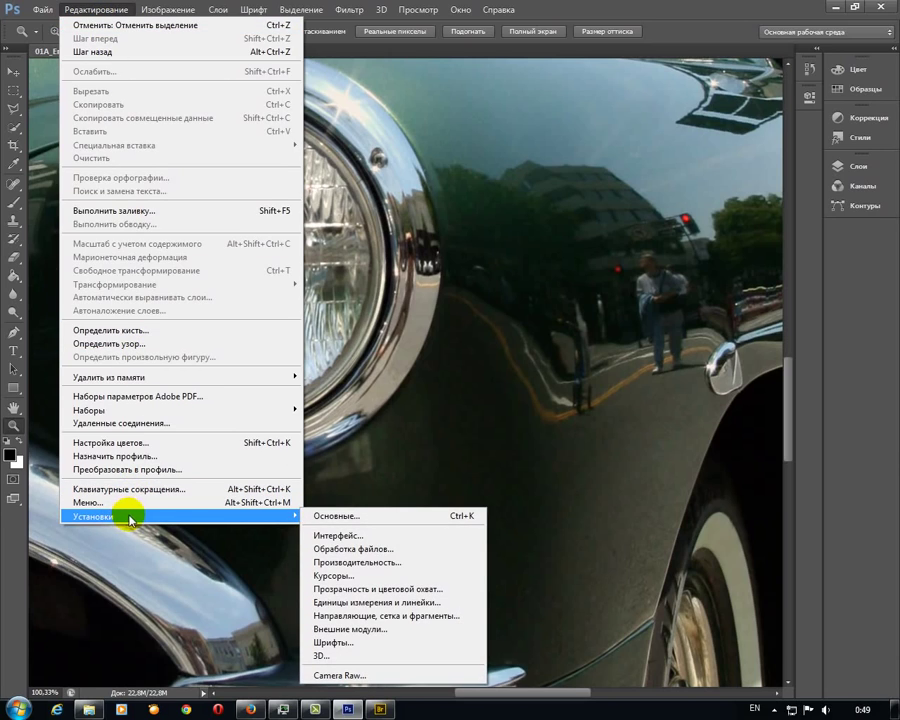
left_click(367, 562)
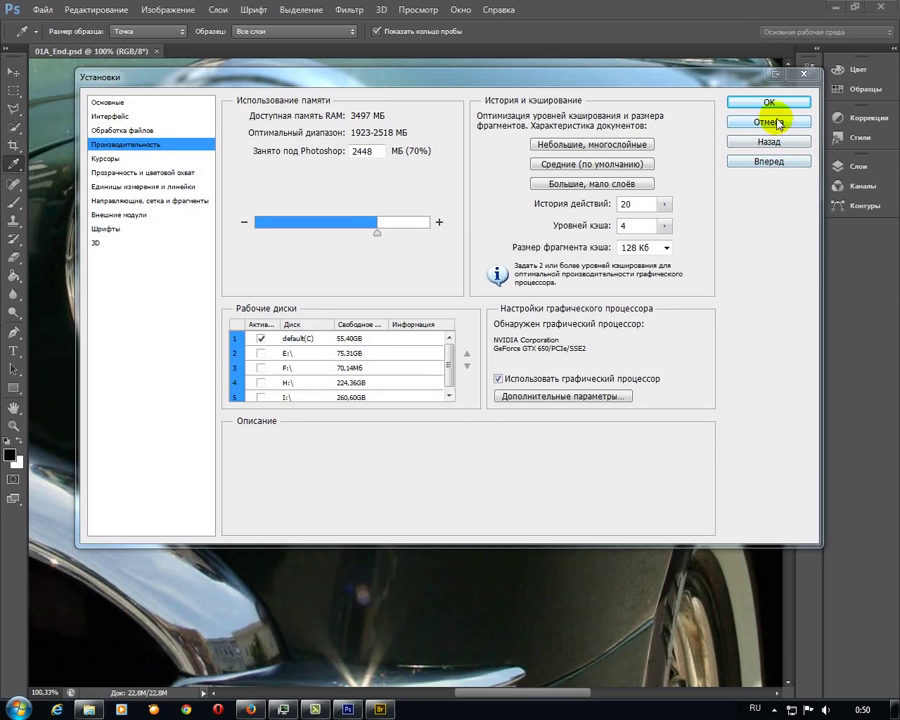
Step: Cancel Preferences, then Alt-click the headlight rim with the Zoom tool to reach 66.7%
left_click(802, 74)
key("z")
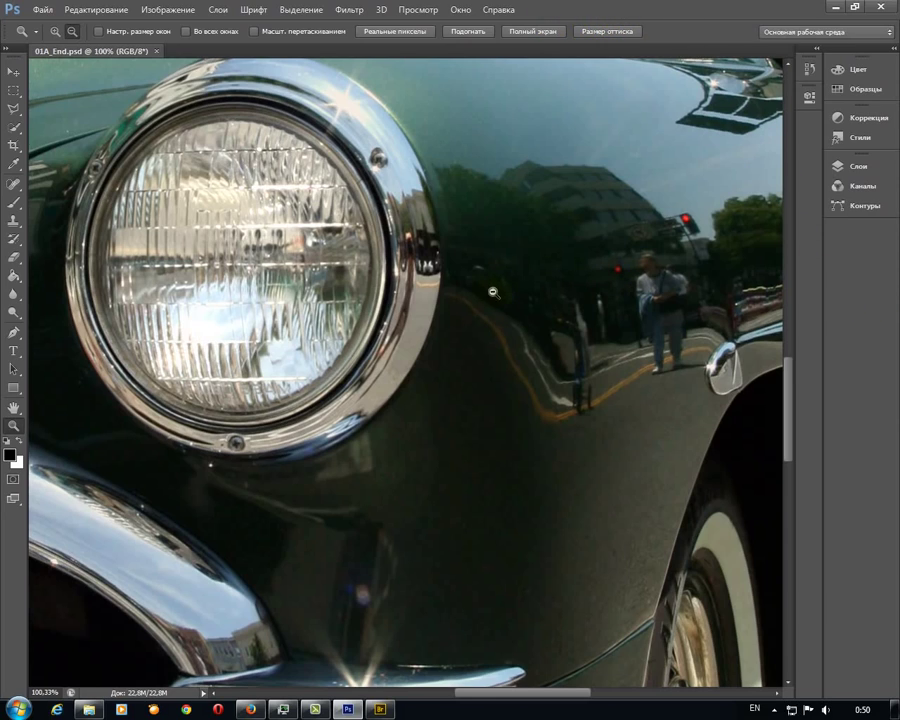
key("alt")
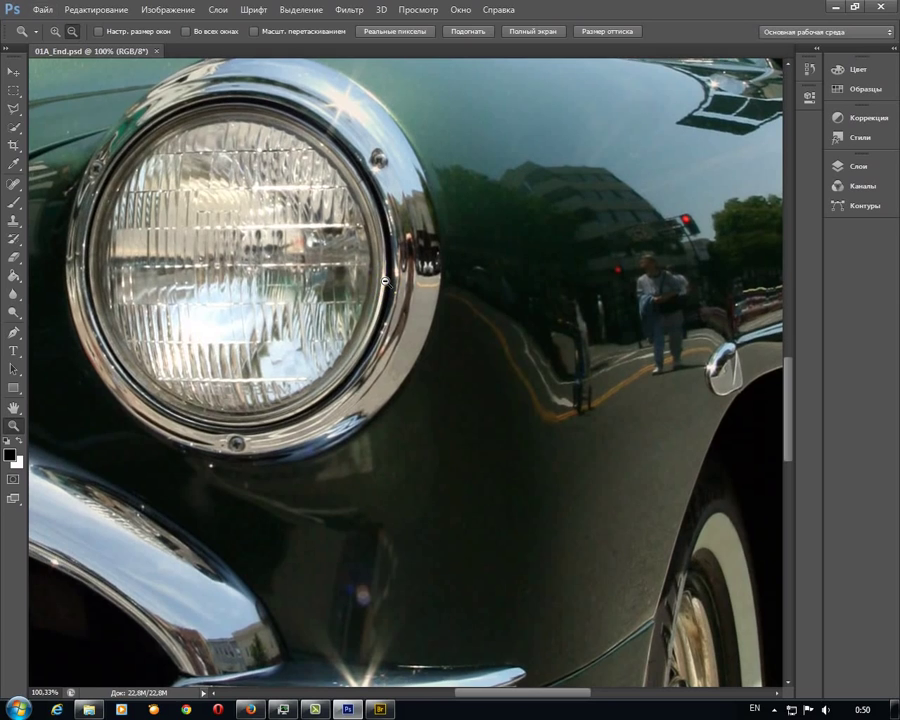
left_click(385, 283, "alt")
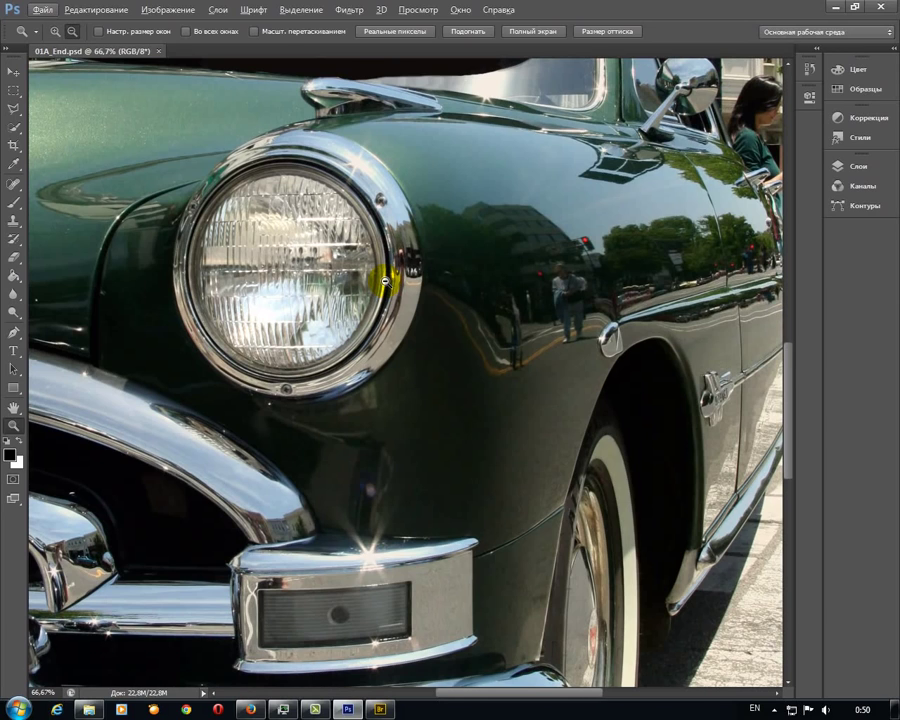